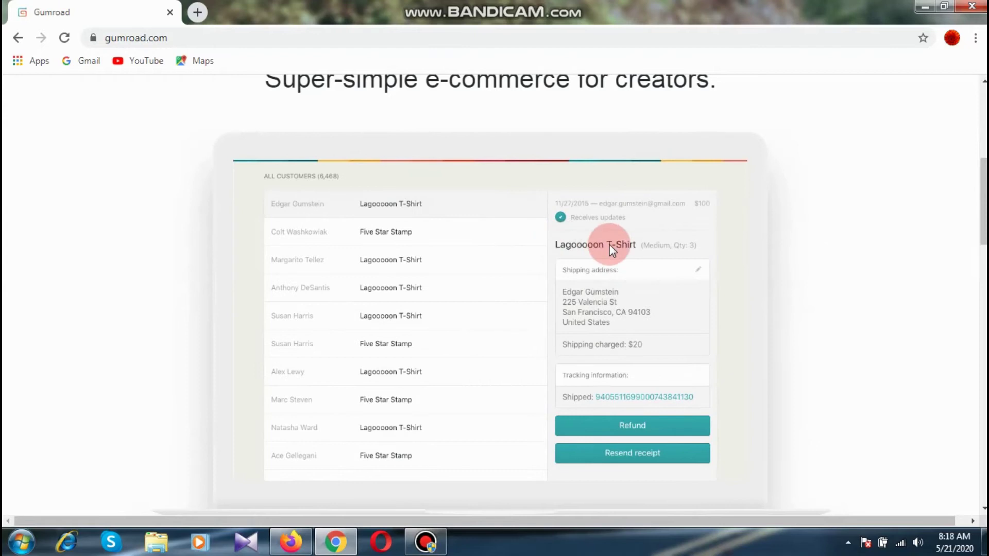
Look over the Gumroad home page and the sign-up form, and close the form.
{"action": "scroll", "coordinate": [610, 247], "scroll_direction": "down", "scroll_amount": 17}
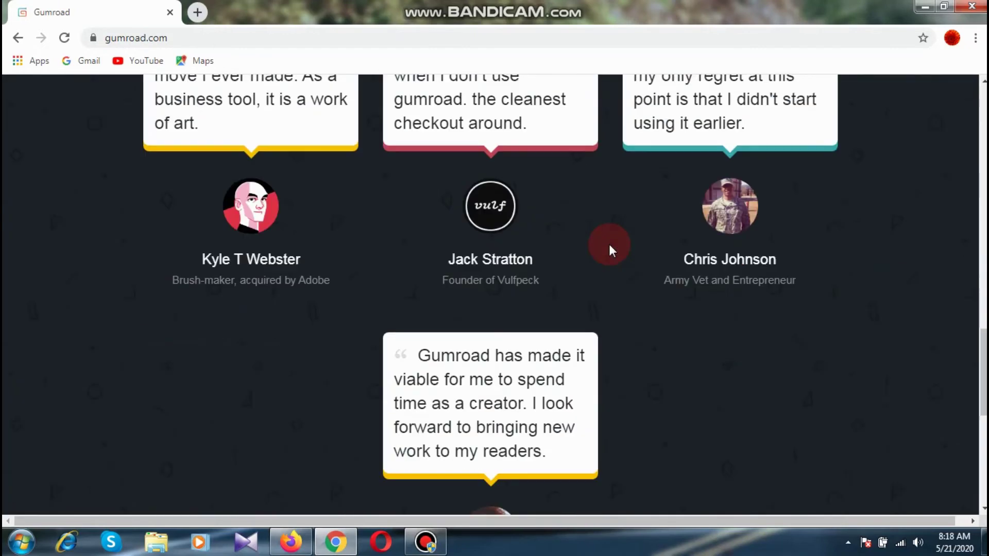
{"action": "scroll", "coordinate": [609, 244], "scroll_direction": "up", "scroll_amount": 20}
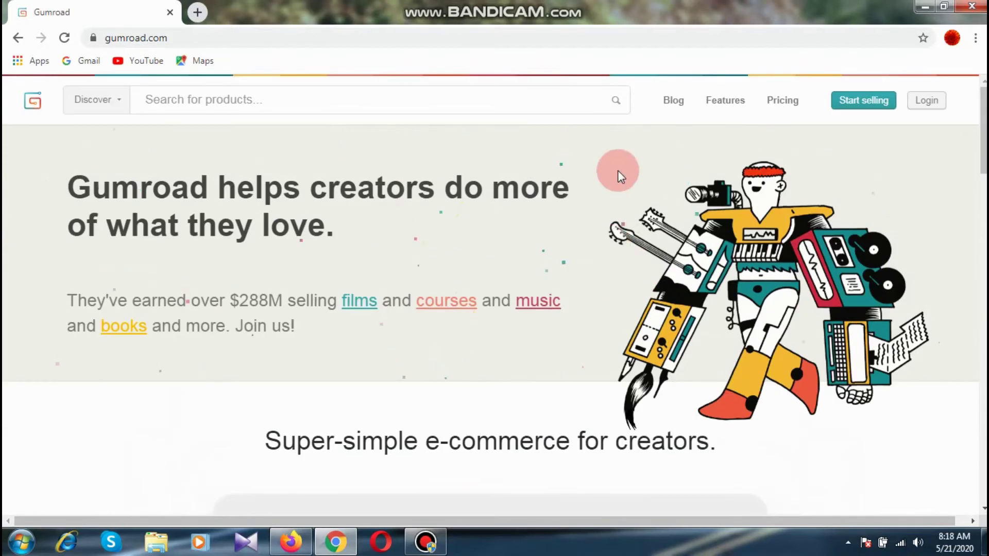
{"action": "left_click", "coordinate": [854, 102]}
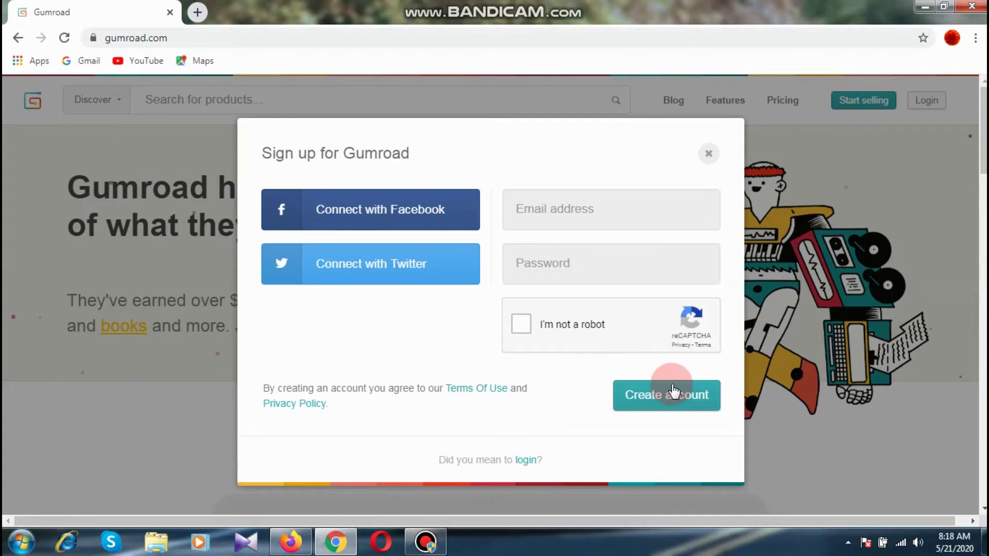
{"action": "left_click", "coordinate": [709, 154]}
{"action": "left_click", "coordinate": [425, 542]}
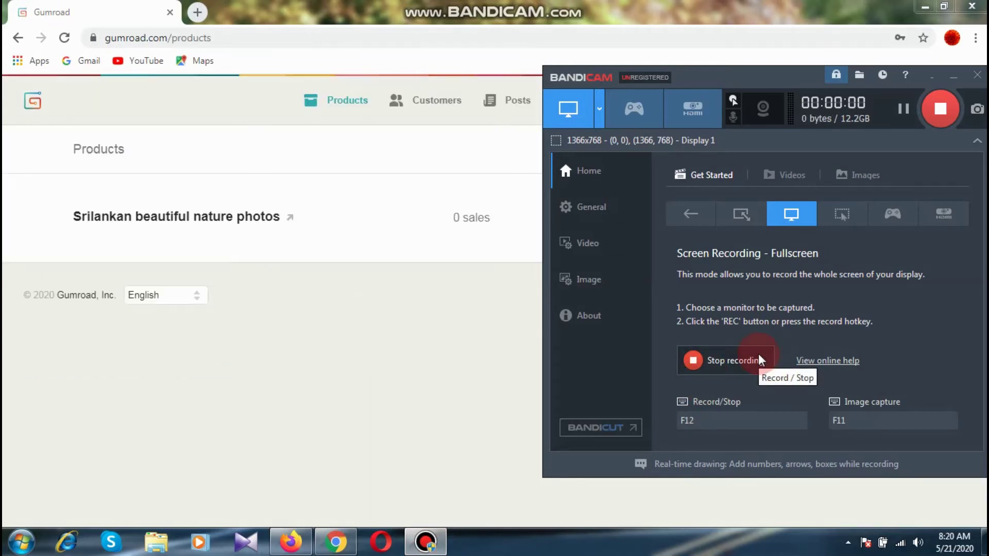
{"action": "left_click", "coordinate": [454, 421]}
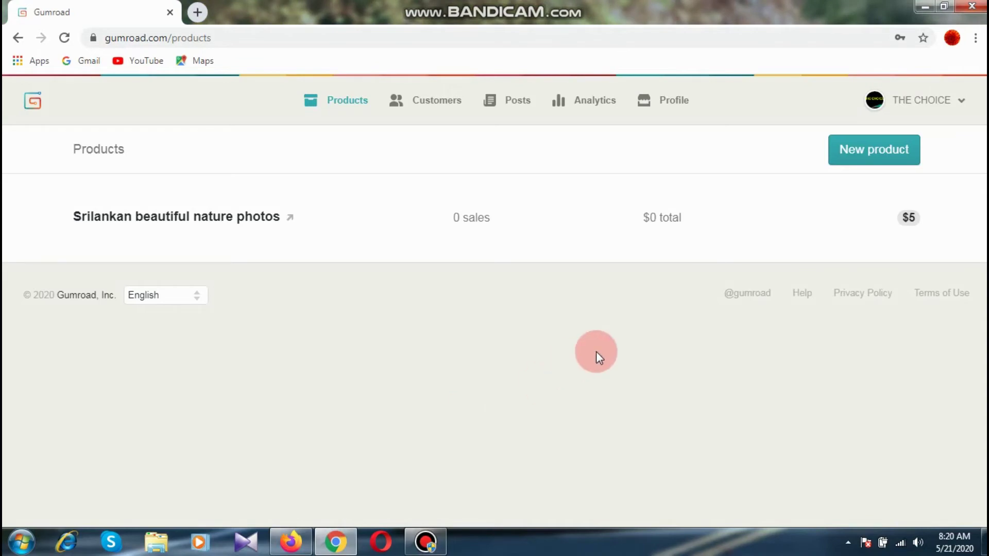
Look over the account menu options and the Customers, Posts and Analytics pages of the seller dashboard.
{"action": "left_click", "coordinate": [962, 104]}
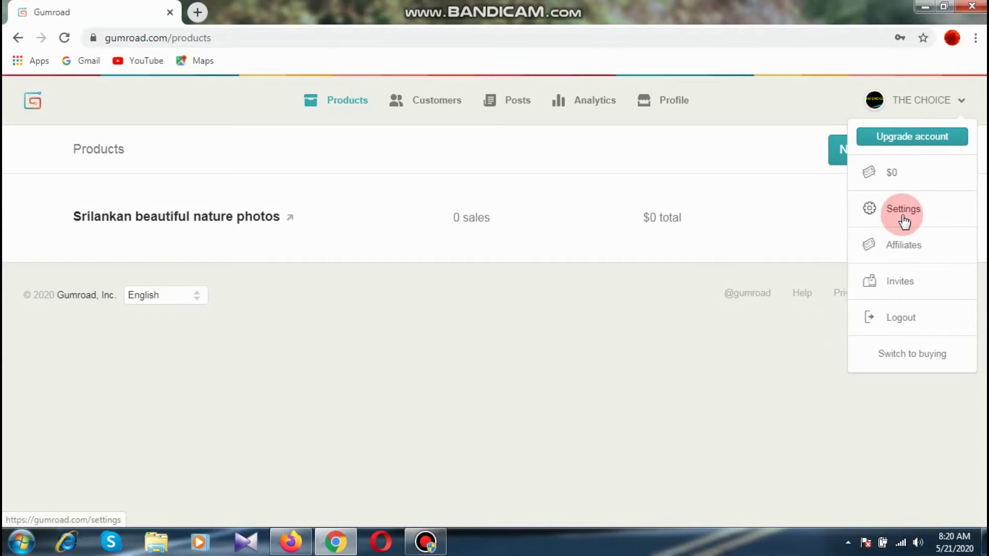
{"action": "left_click", "coordinate": [694, 342]}
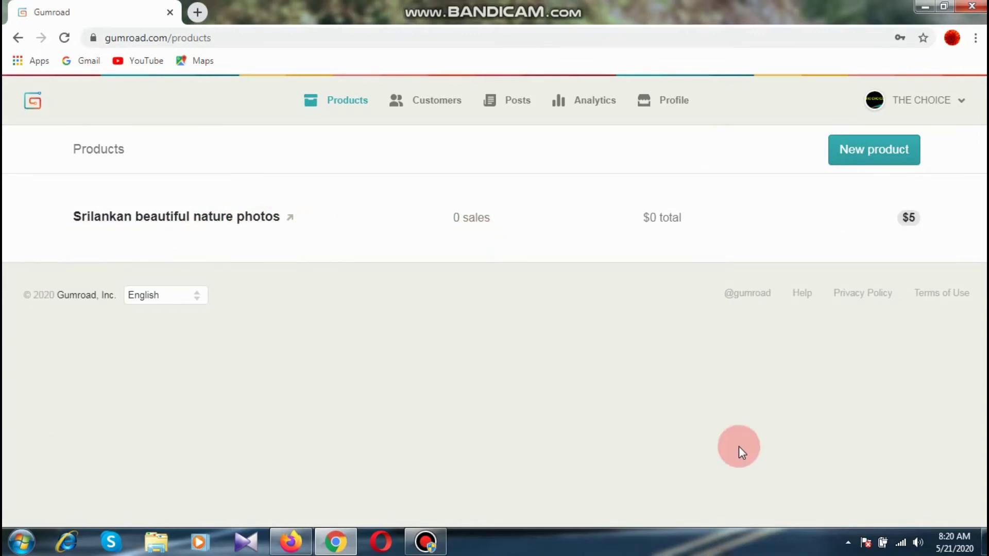
{"action": "left_click", "coordinate": [448, 107]}
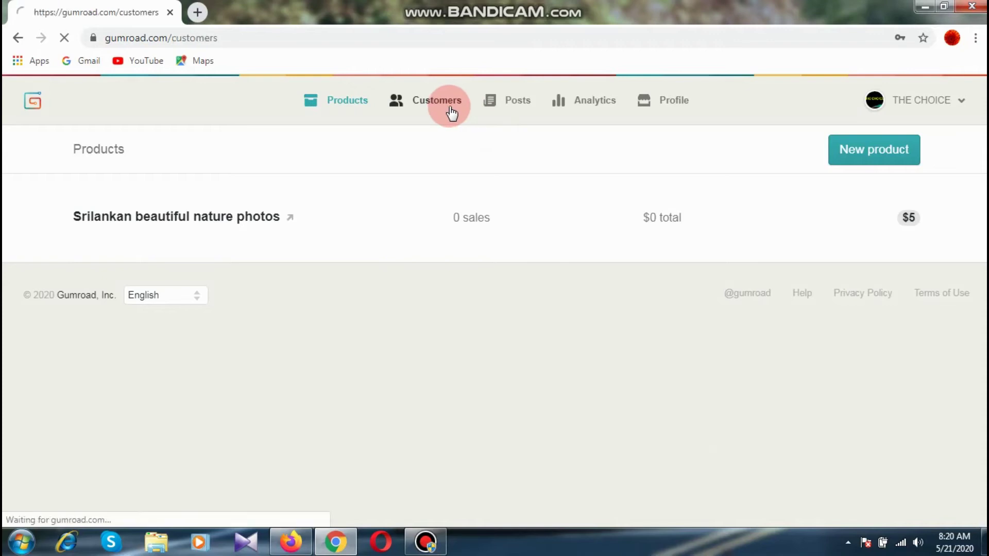
{"action": "left_click", "coordinate": [503, 109]}
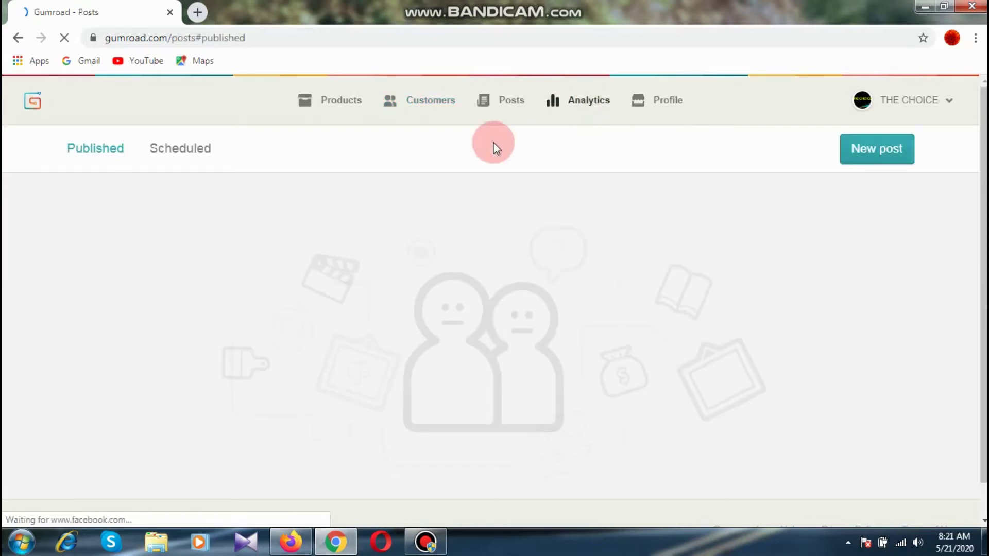
{"action": "left_click", "coordinate": [845, 166]}
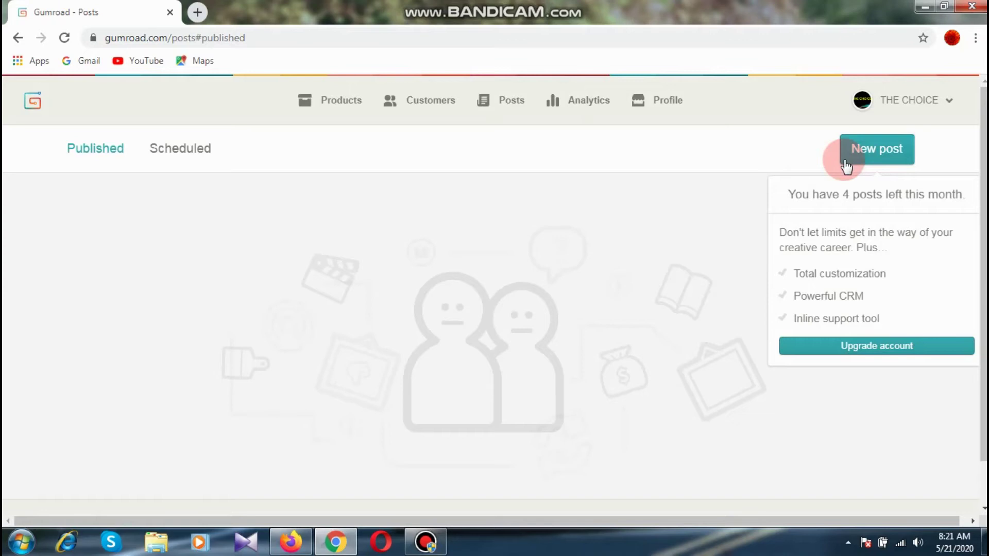
{"action": "left_click", "coordinate": [571, 104]}
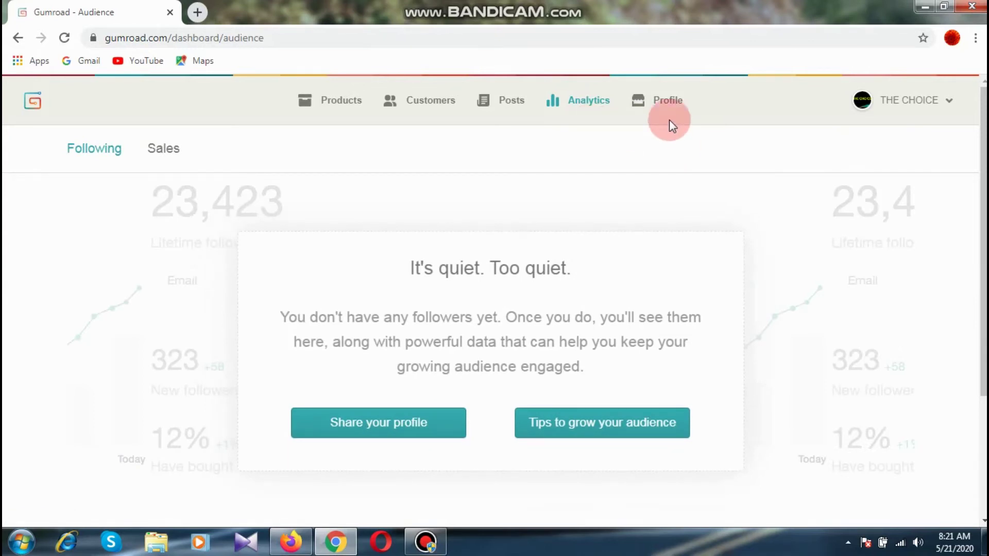
Open the seller profile page and review its header, follow form and listed product.
{"action": "left_click", "coordinate": [660, 101]}
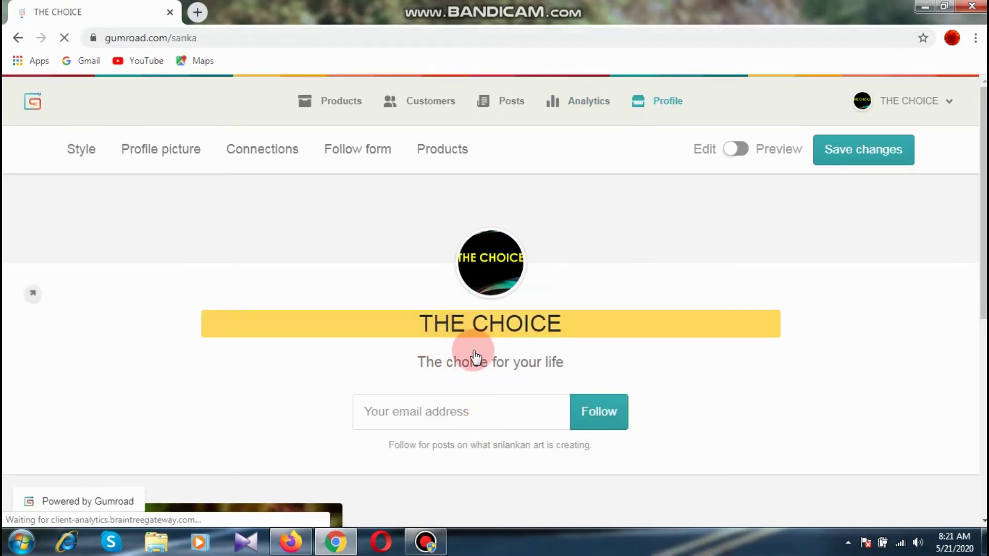
{"action": "scroll", "coordinate": [698, 352], "scroll_direction": "down", "scroll_amount": 3}
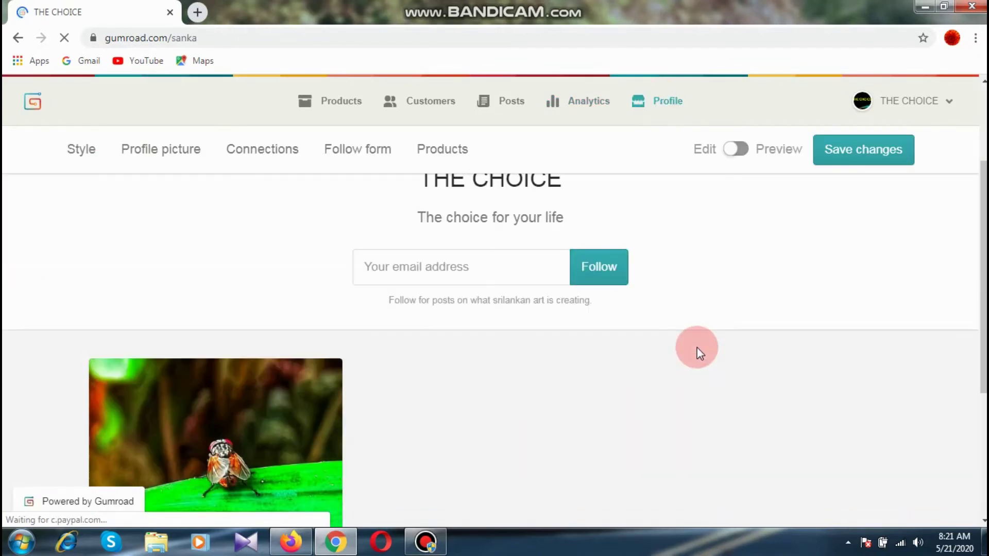
{"action": "scroll", "coordinate": [698, 352], "scroll_direction": "down", "scroll_amount": 5}
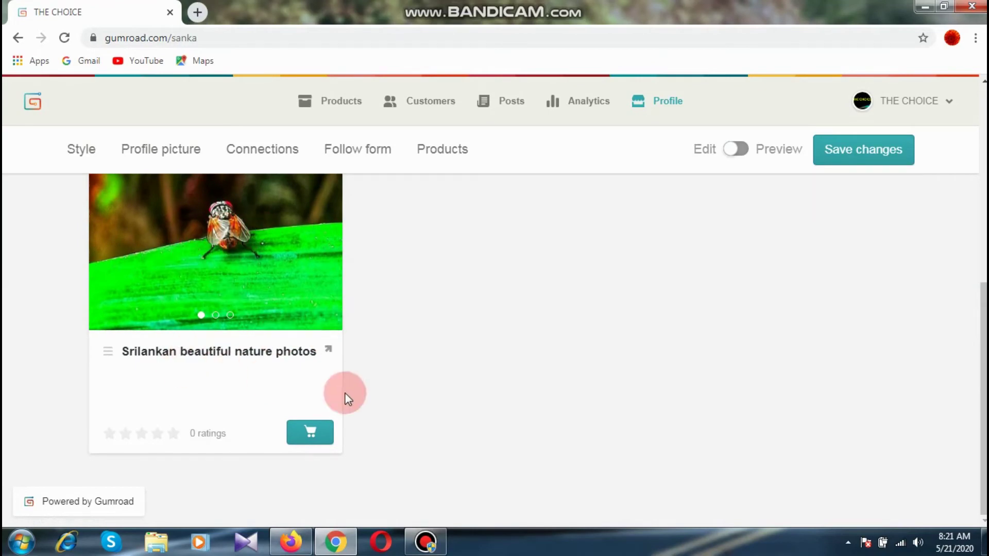
{"action": "scroll", "coordinate": [457, 399], "scroll_direction": "up", "scroll_amount": 2}
{"action": "scroll", "coordinate": [456, 400], "scroll_direction": "up", "scroll_amount": 5}
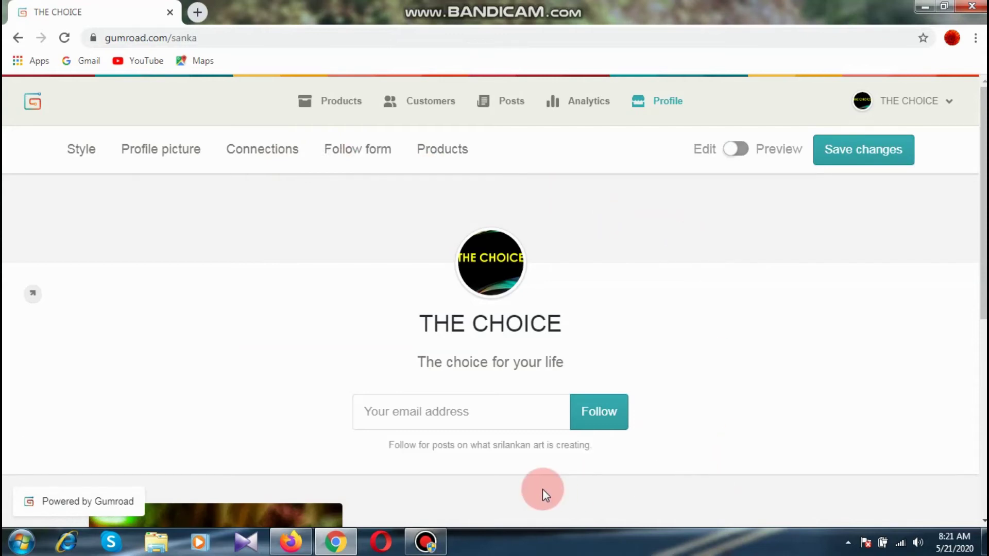
{"action": "left_click", "coordinate": [425, 541]}
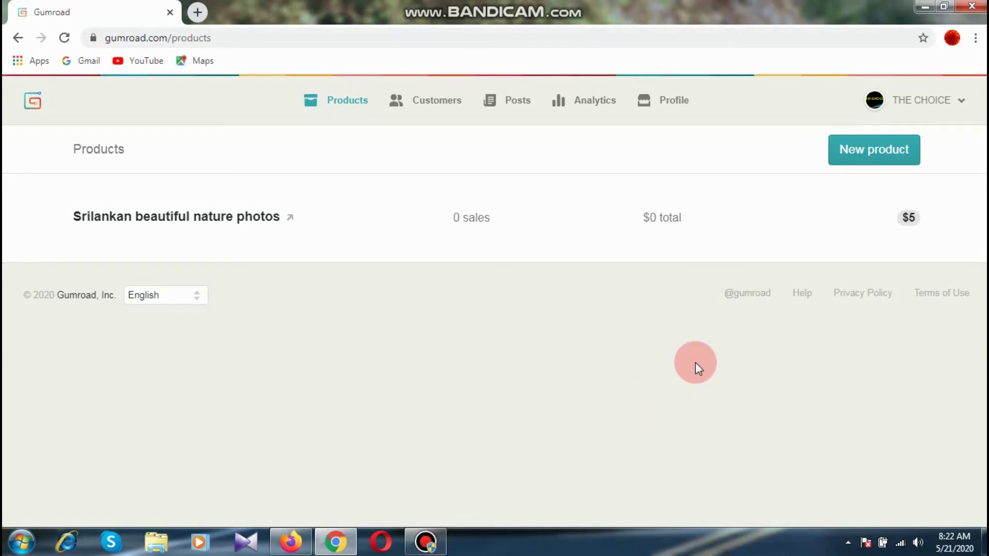
{"action": "mouse_move", "coordinate": [772, 228]}
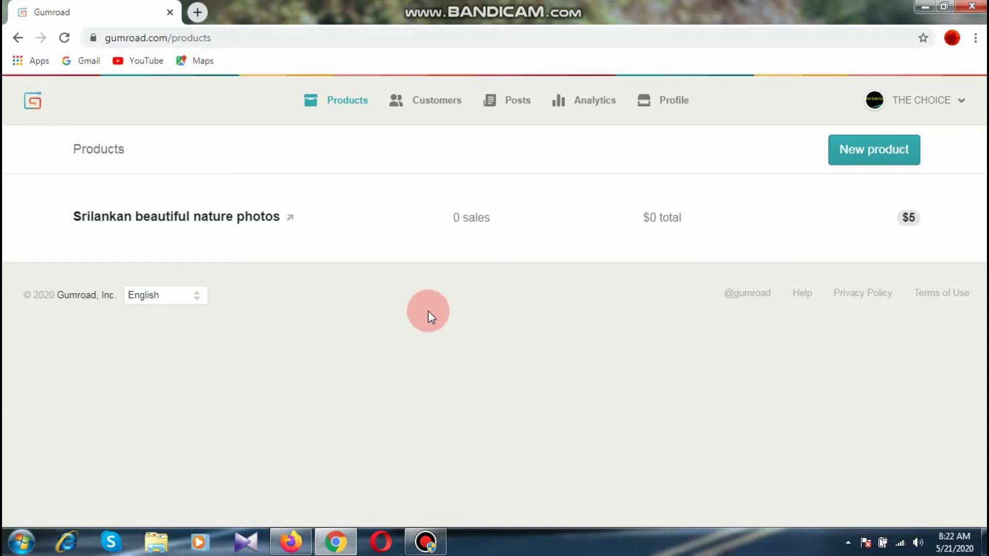
{"action": "left_click", "coordinate": [343, 107]}
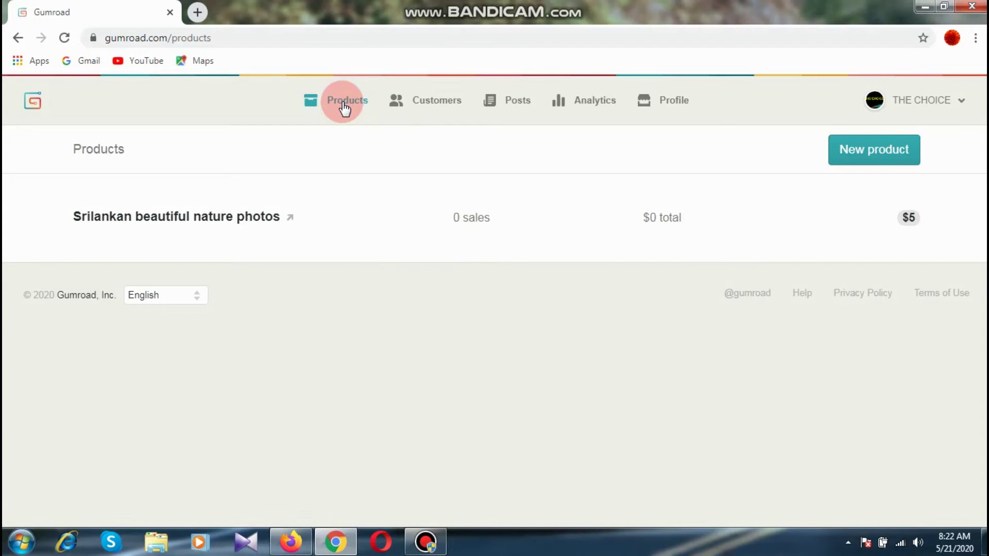
View the profile page's product display settings with the sort order and visible products.
{"action": "left_click", "coordinate": [669, 111]}
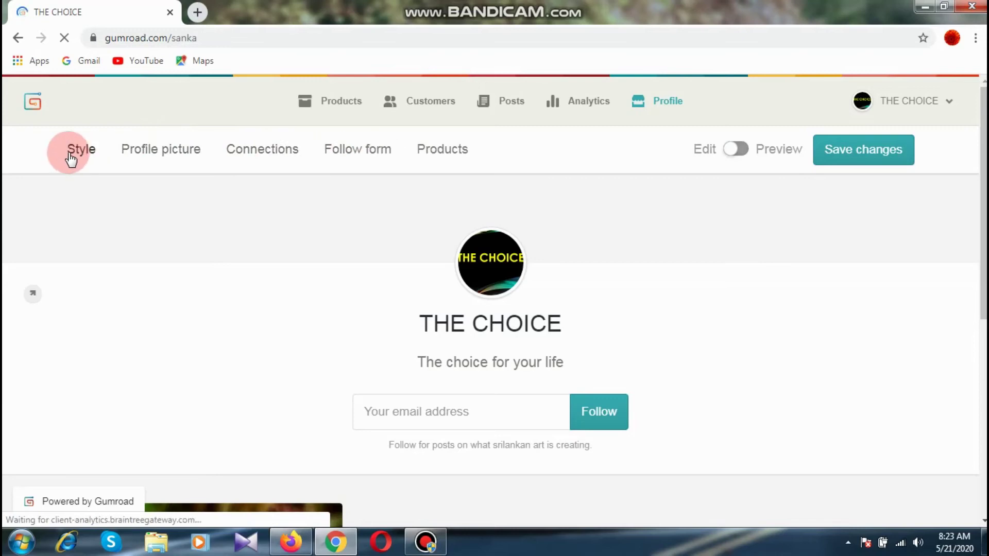
{"action": "left_click", "coordinate": [448, 154]}
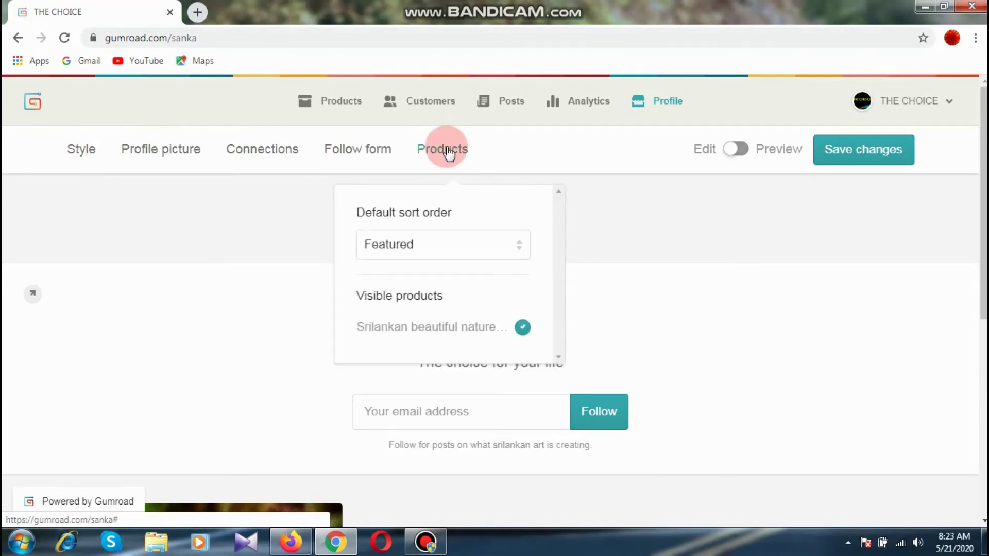
{"action": "scroll", "coordinate": [446, 258], "scroll_direction": "down", "scroll_amount": 4}
{"action": "scroll", "coordinate": [446, 258], "scroll_direction": "down", "scroll_amount": 2}
{"action": "scroll", "coordinate": [446, 258], "scroll_direction": "up", "scroll_amount": 6}
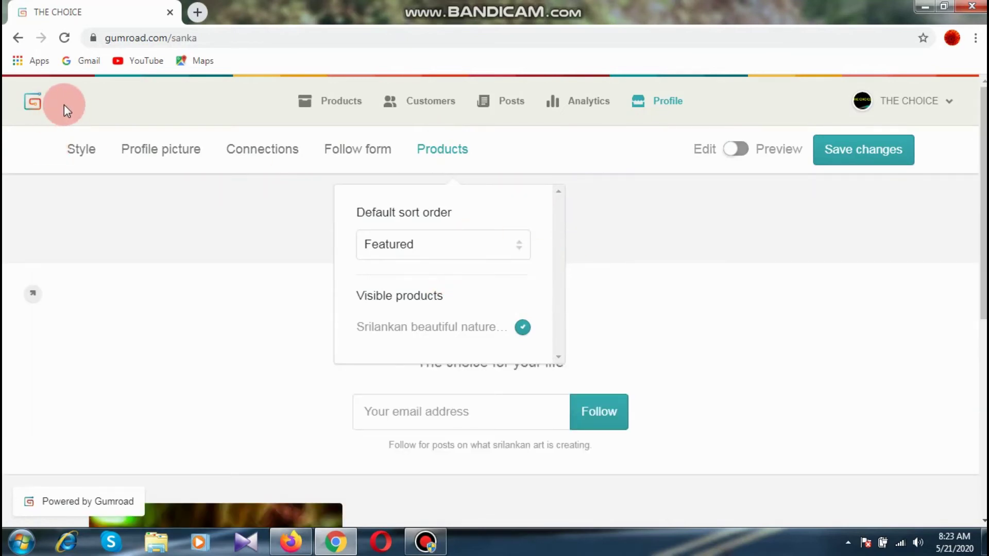
Create a new product named "Binary Smart Bot" priced at $5 and continue to its customization page.
{"action": "left_click", "coordinate": [342, 100]}
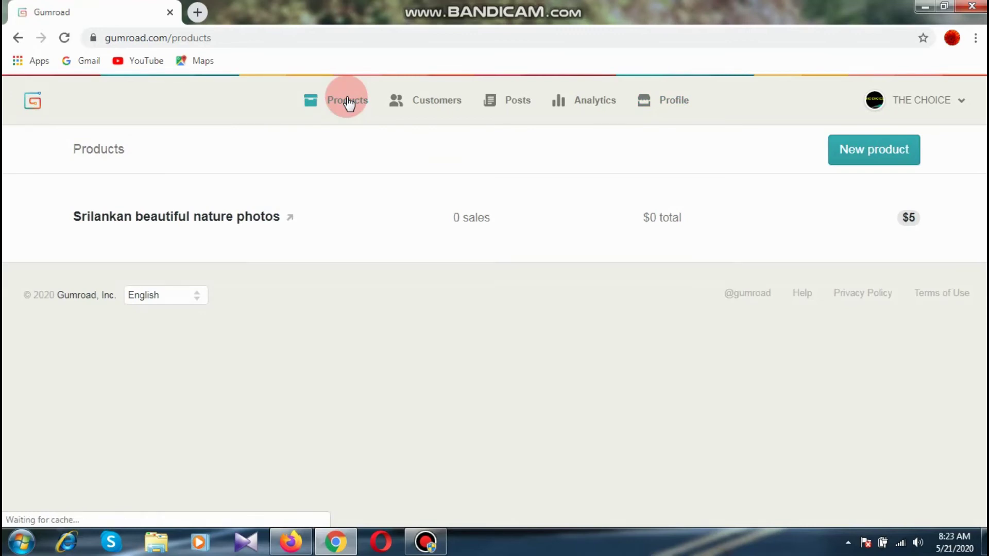
{"action": "left_click", "coordinate": [878, 155]}
{"action": "scroll", "coordinate": [804, 196], "scroll_direction": "down", "scroll_amount": 4}
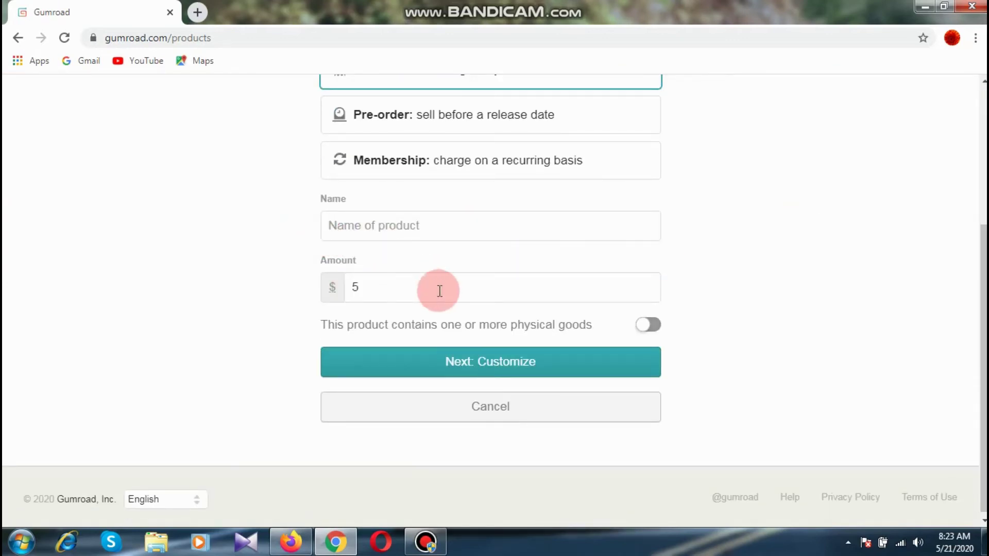
{"action": "left_click", "coordinate": [382, 217]}
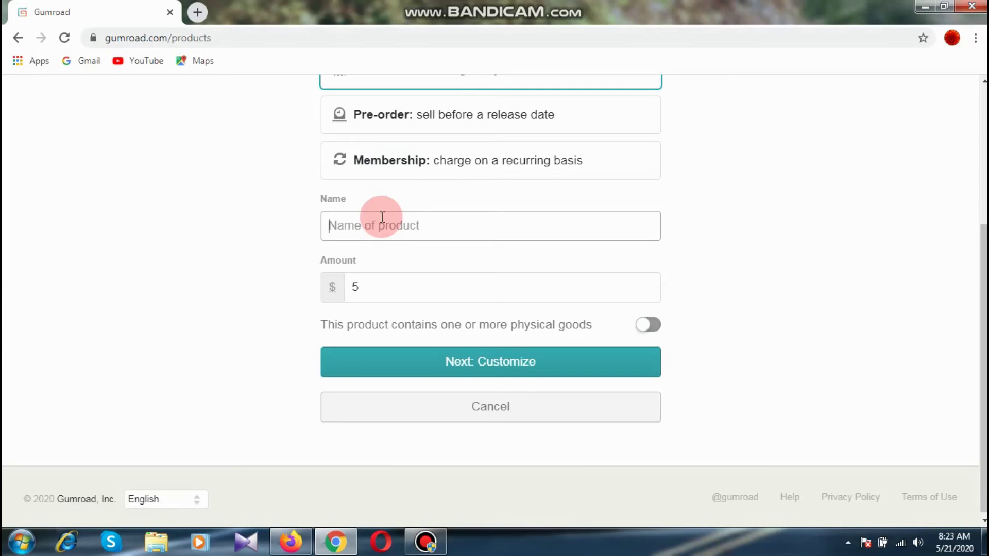
{"action": "type", "text": "Binary"}
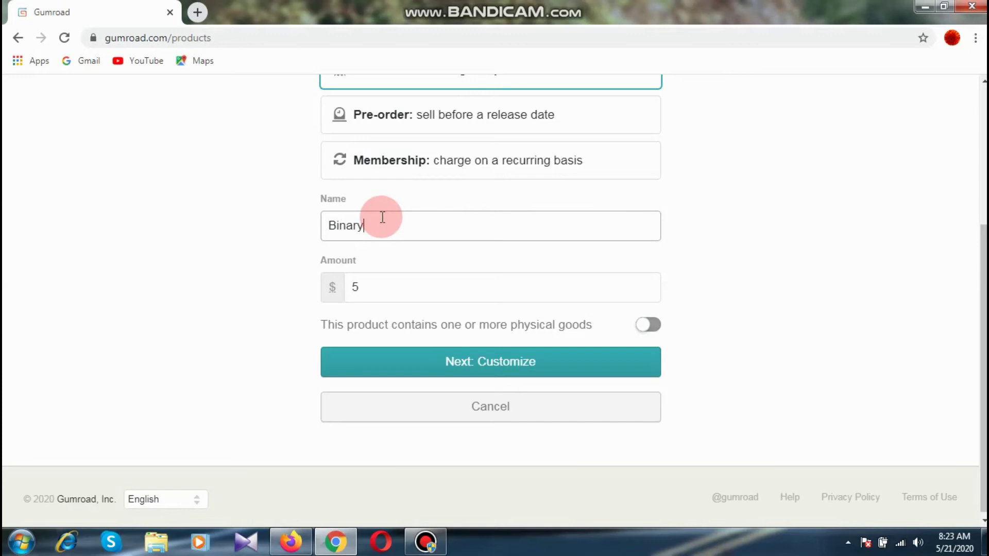
{"action": "type", "text": " Bot"}
{"action": "key", "text": "BackSpace"}
{"action": "key", "text": "BackSpace"}
{"action": "key", "text": "BackSpace"}
{"action": "key", "text": "BackSpace"}
{"action": "type", "text": "Smart Bot"}
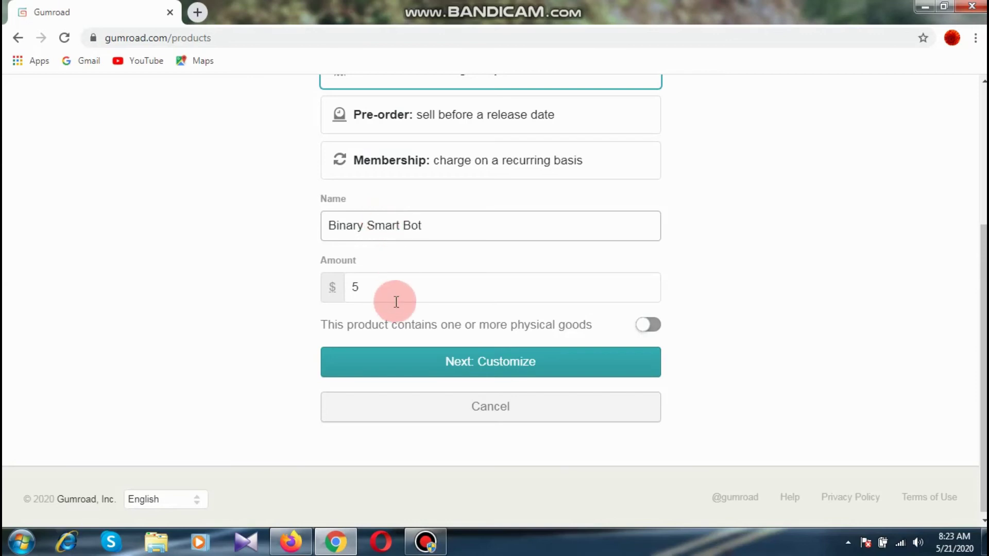
{"action": "left_click", "coordinate": [573, 365]}
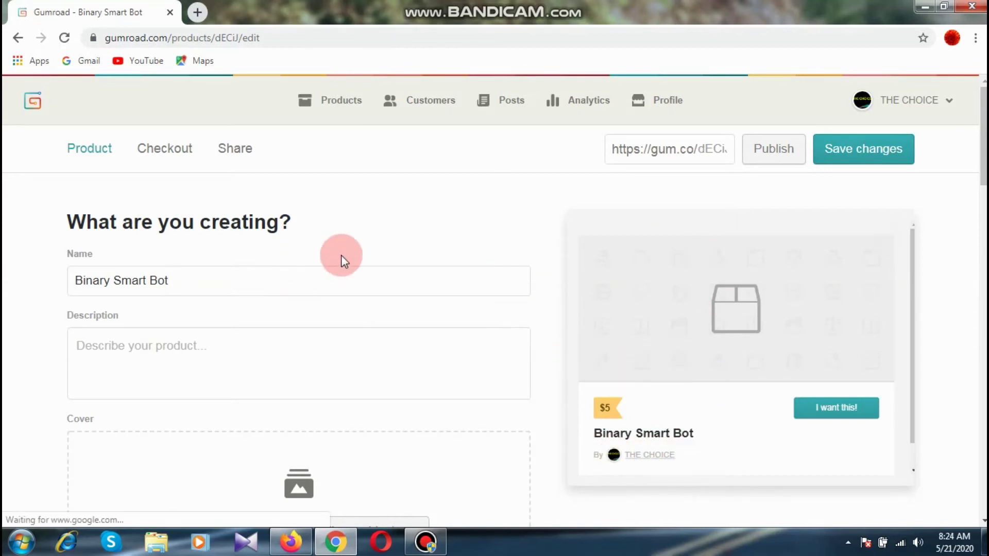
Write the product description "This is a binary smart bot.if you can get buy this bot you can earn 10$ daily".
{"action": "scroll", "coordinate": [403, 286], "scroll_direction": "down", "scroll_amount": 3}
{"action": "scroll", "coordinate": [403, 286], "scroll_direction": "up", "scroll_amount": 2}
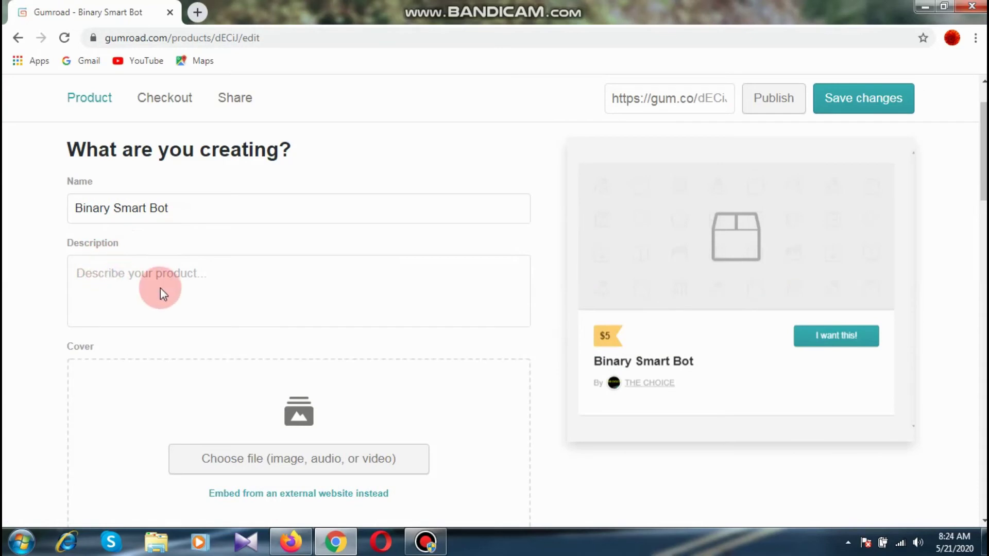
{"action": "left_click", "coordinate": [148, 282]}
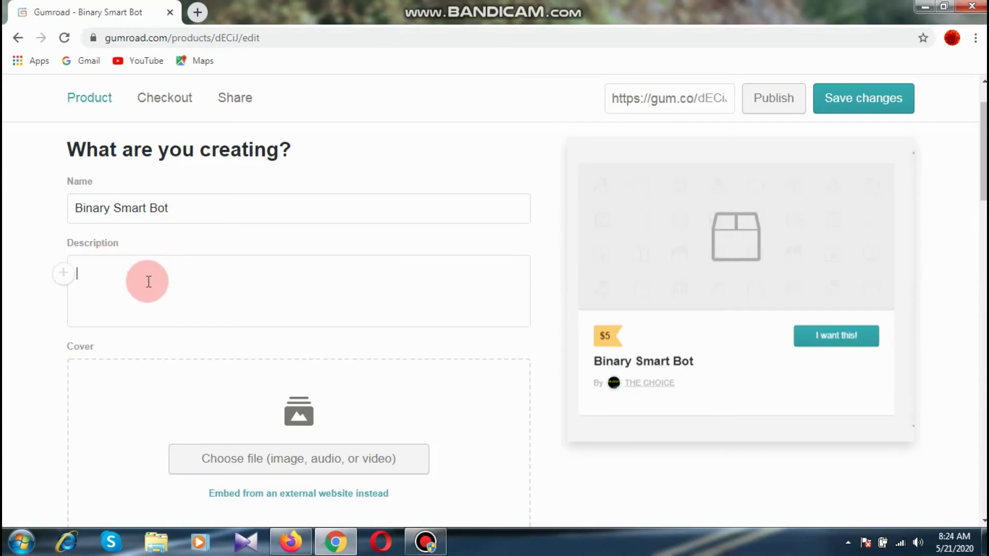
{"action": "type", "text": "Th"}
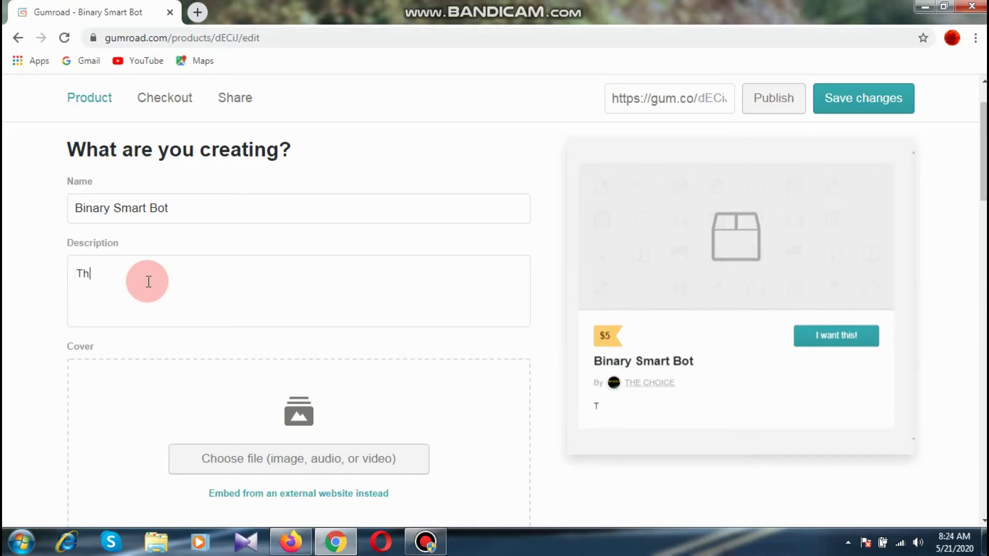
{"action": "type", "text": "is is a binary bot"}
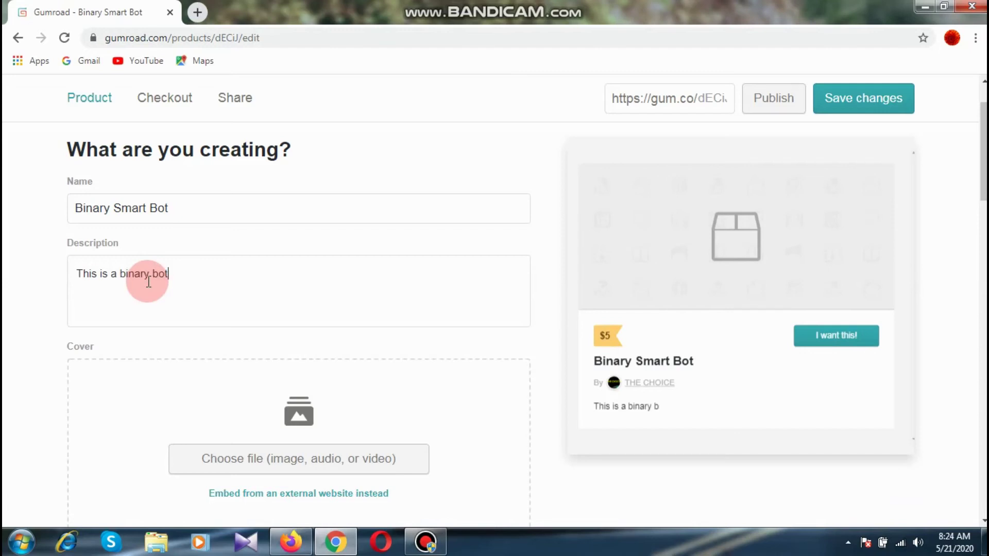
{"action": "key", "text": "BackSpace"}
{"action": "key", "text": "BackSpace"}
{"action": "key", "text": "BackSpace"}
{"action": "type", "text": "smart bot.if you"}
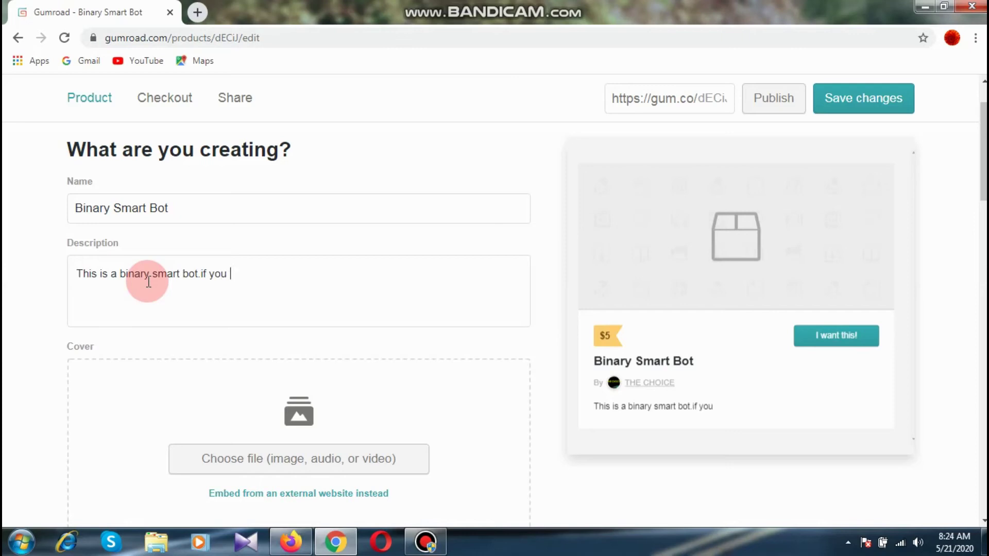
{"action": "type", "text": " can get buy"}
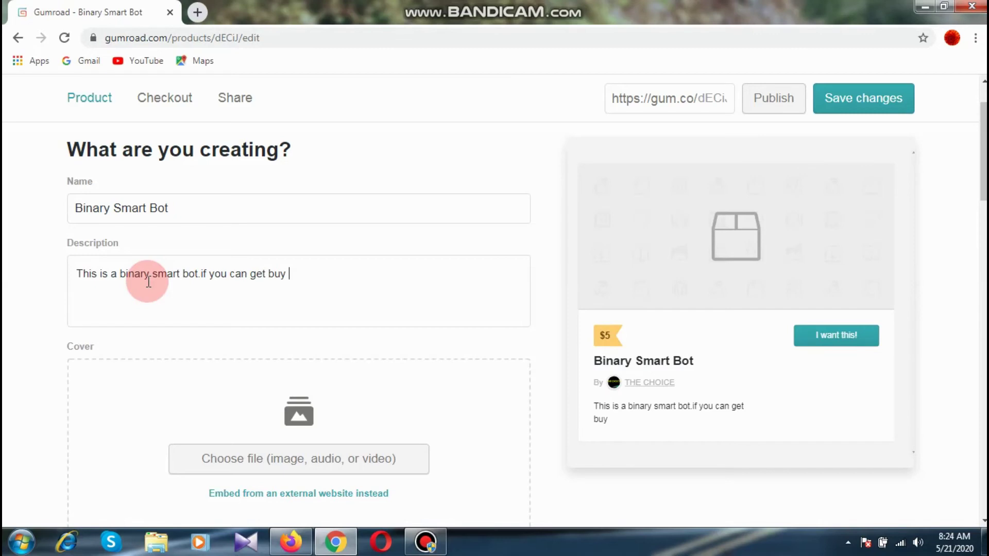
{"action": "type", "text": " this bot you ca"}
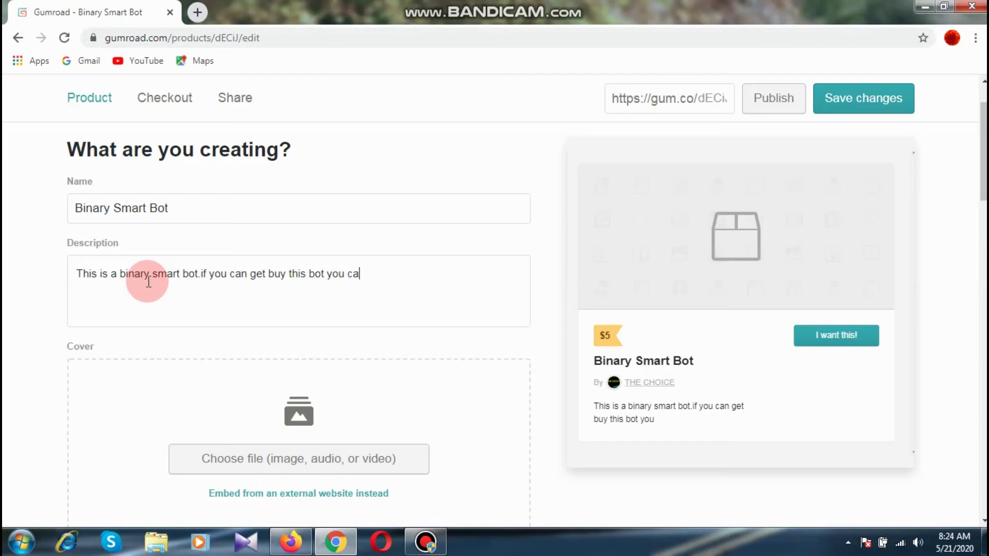
{"action": "type", "text": "nearn"}
{"action": "key", "text": "BackSpace"}
{"action": "key", "text": "BackSpace"}
{"action": "key", "text": "BackSpace"}
{"action": "key", "text": "BackSpace"}
{"action": "type", "text": "earn 10$"}
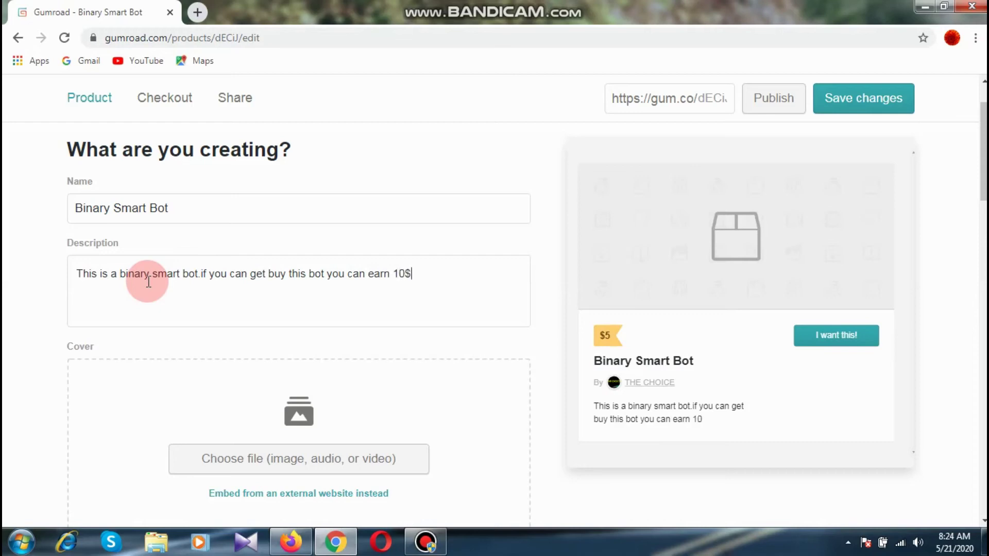
{"action": "type", "text": " daily"}
Extend the product description with the closing text ".you have to accounts balance 100$.".
{"action": "type", "text": ".you hav"}
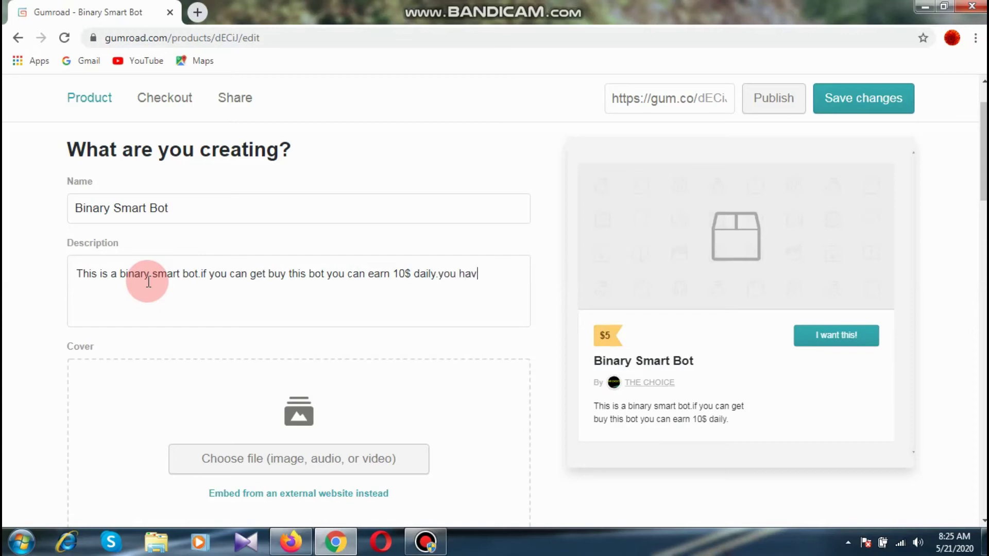
{"action": "type", "text": "e to"}
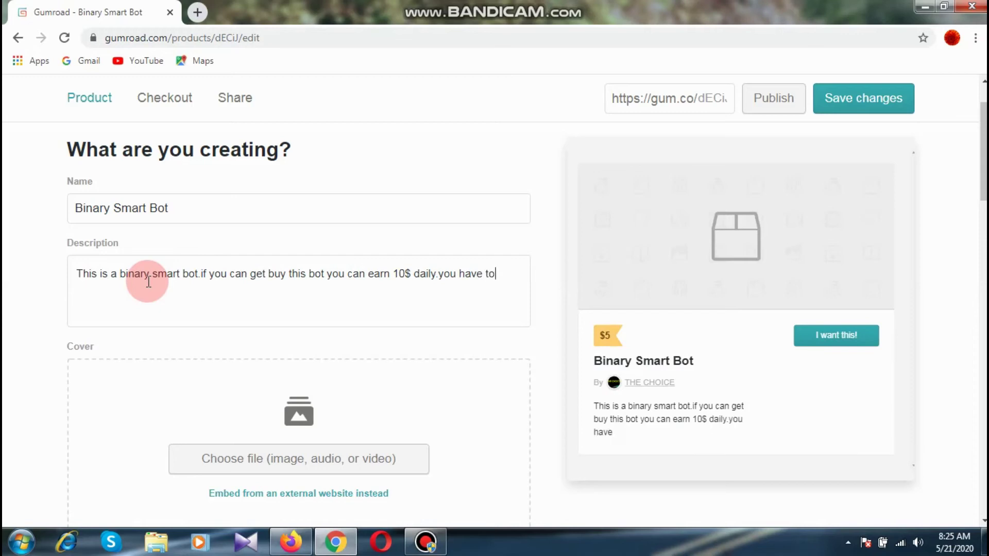
{"action": "type", "text": " accounts"}
{"action": "type", "text": " blance"}
{"action": "key", "text": "BackSpace"}
{"action": "key", "text": "BackSpace"}
{"action": "key", "text": "BackSpace"}
{"action": "key", "text": "BackSpace"}
{"action": "key", "text": "BackSpace"}
{"action": "key", "text": "BackSpace"}
{"action": "type", "text": "alance 100"}
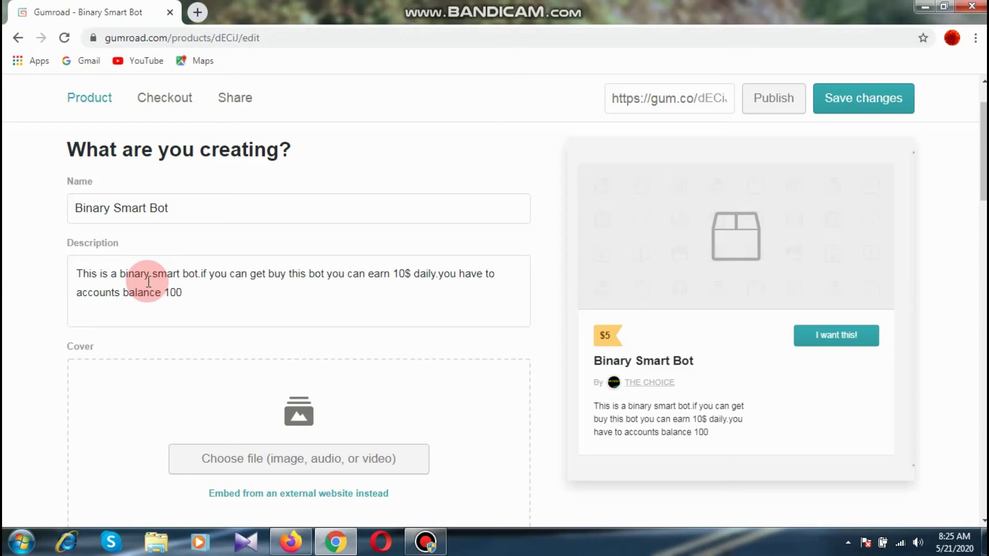
{"action": "type", "text": "$."}
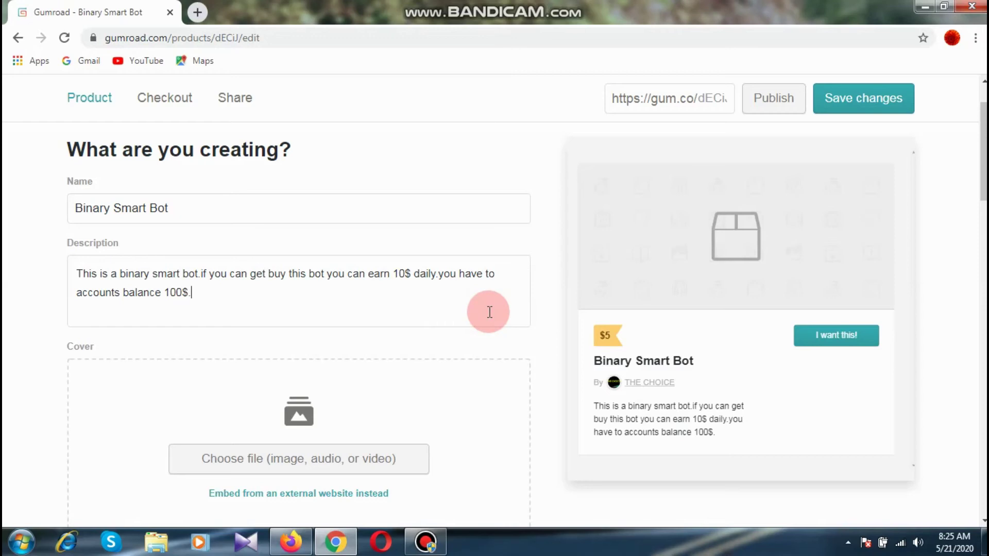
Upload the picture "index" from the Pictures library as the product's cover image.
{"action": "scroll", "coordinate": [489, 312], "scroll_direction": "down", "scroll_amount": 3}
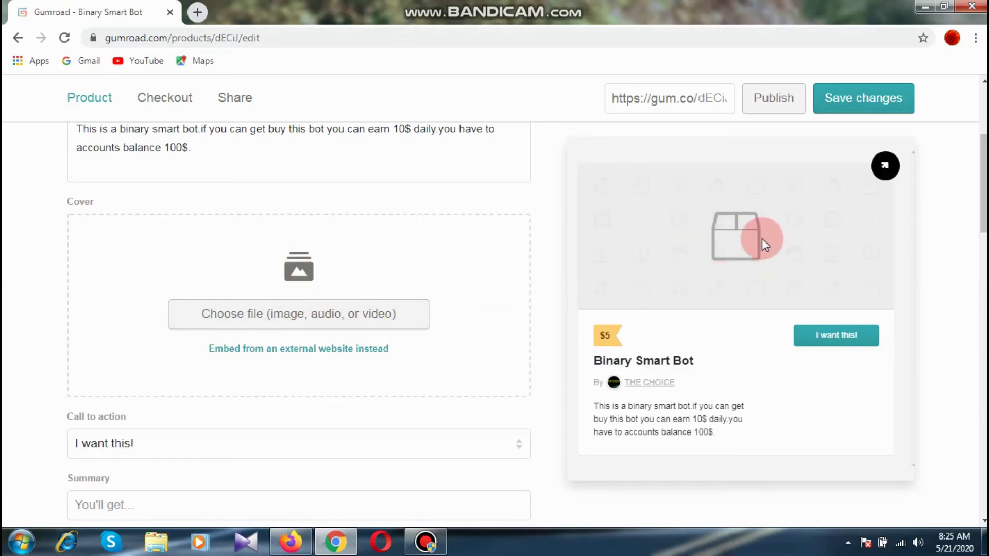
{"action": "left_click", "coordinate": [224, 325]}
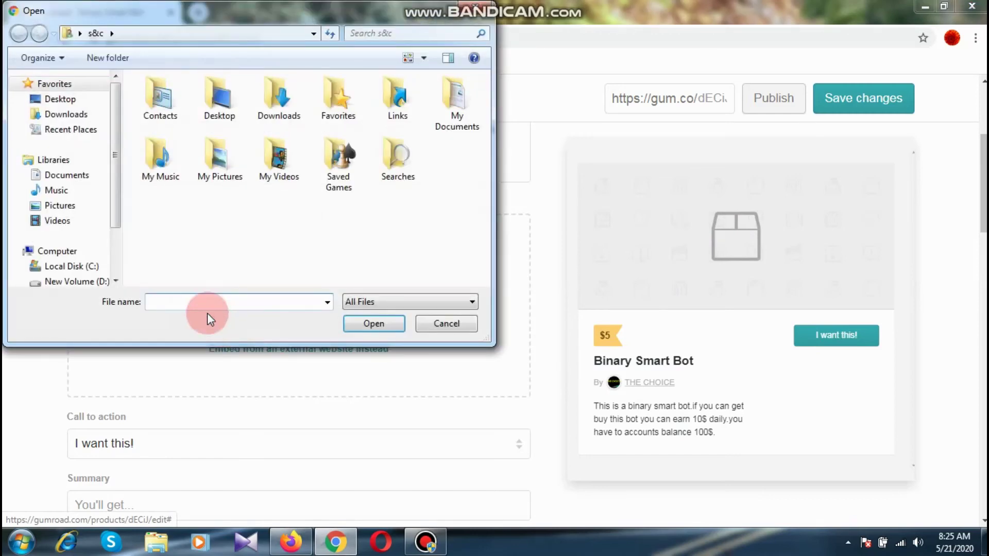
{"action": "left_click", "coordinate": [61, 208]}
{"action": "left_click", "coordinate": [153, 209]}
{"action": "left_click", "coordinate": [349, 329]}
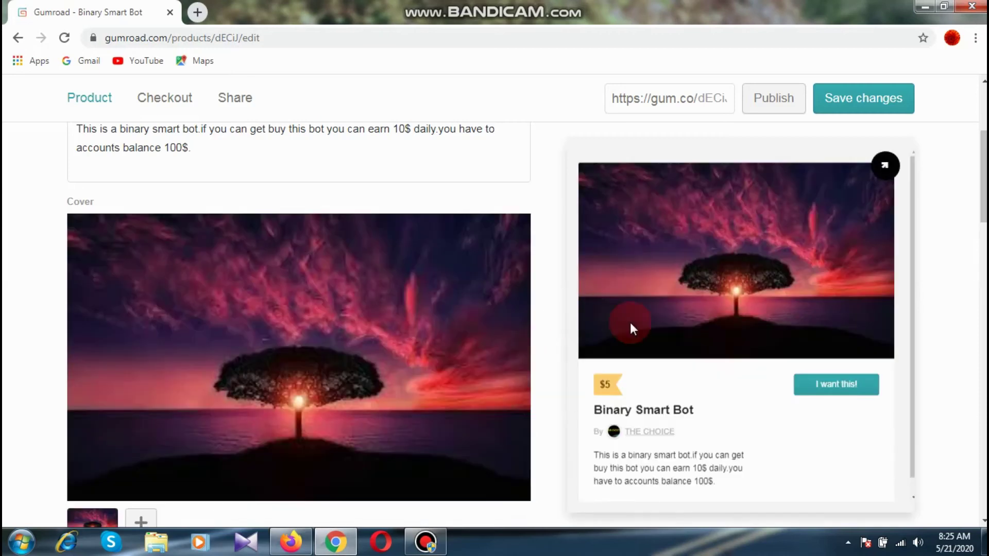
{"action": "scroll", "coordinate": [365, 355], "scroll_direction": "up", "scroll_amount": 3}
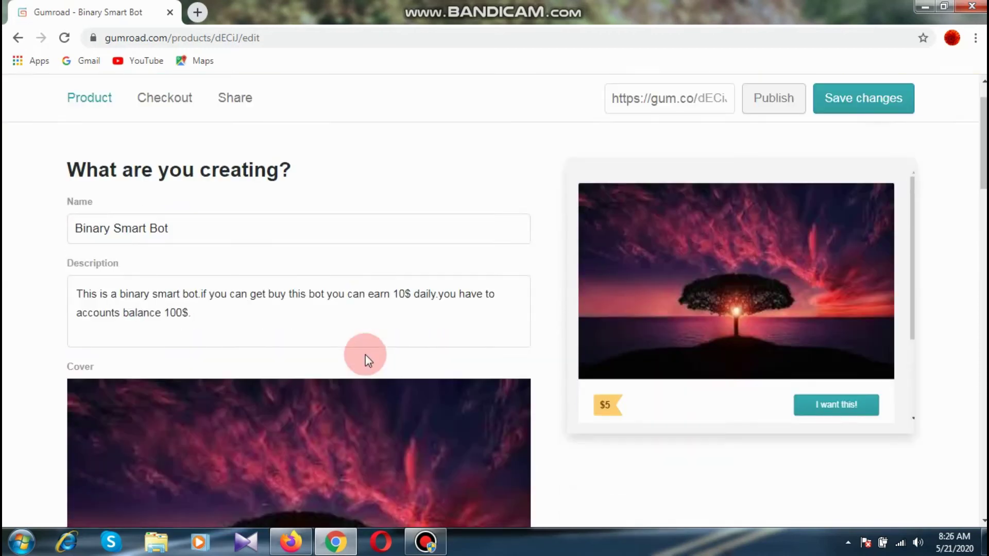
Set the product's call to action to "Buy this".
{"action": "scroll", "coordinate": [366, 355], "scroll_direction": "down", "scroll_amount": 8}
{"action": "left_click", "coordinate": [120, 292]}
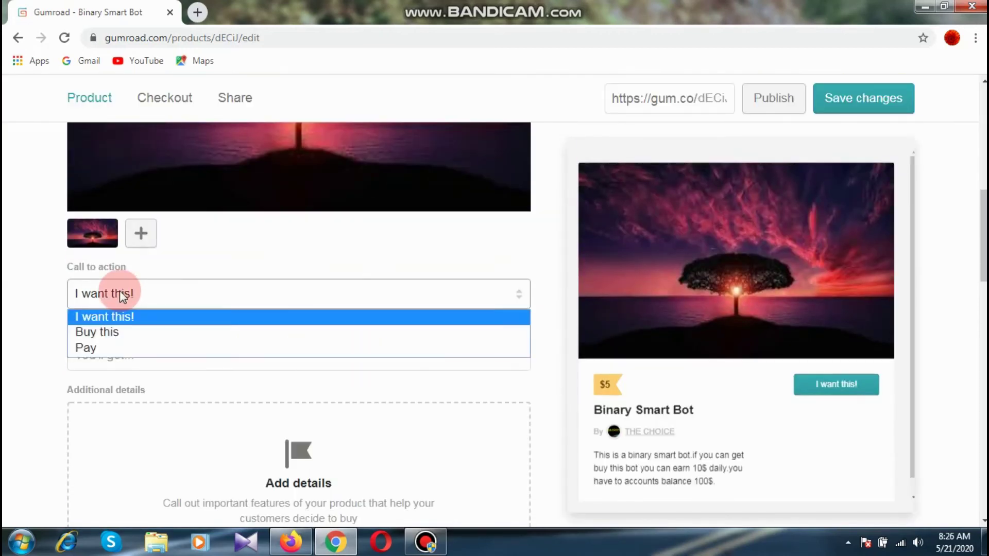
{"action": "left_click", "coordinate": [114, 339]}
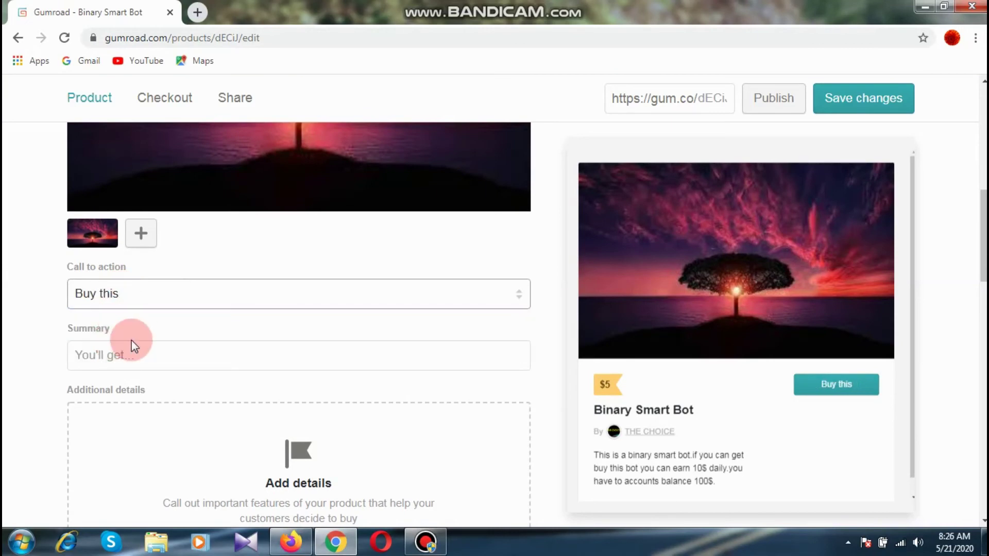
Fill in the product summary with "you can earn 10$ daily.".
{"action": "scroll", "coordinate": [261, 340], "scroll_direction": "down", "scroll_amount": 2}
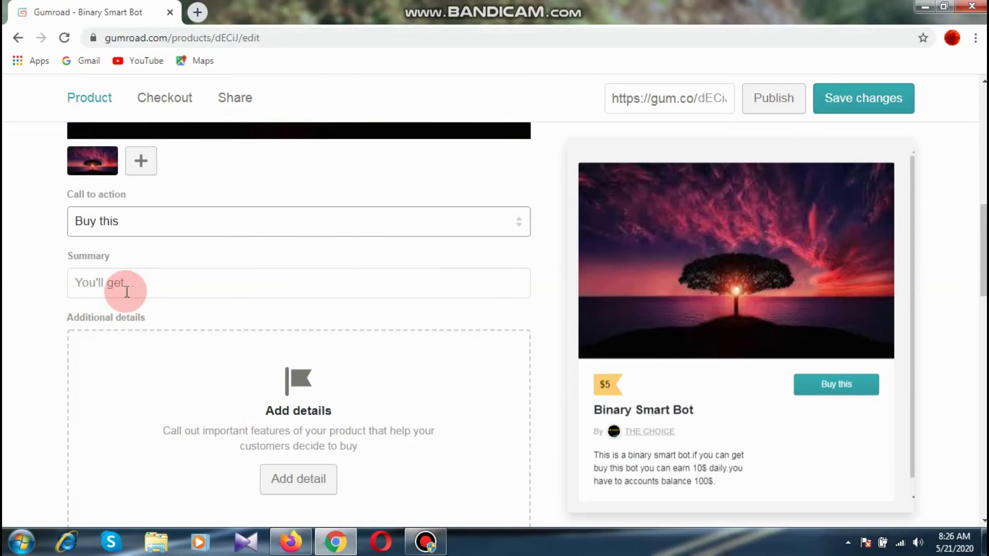
{"action": "left_click", "coordinate": [223, 292]}
{"action": "type", "text": "you can"}
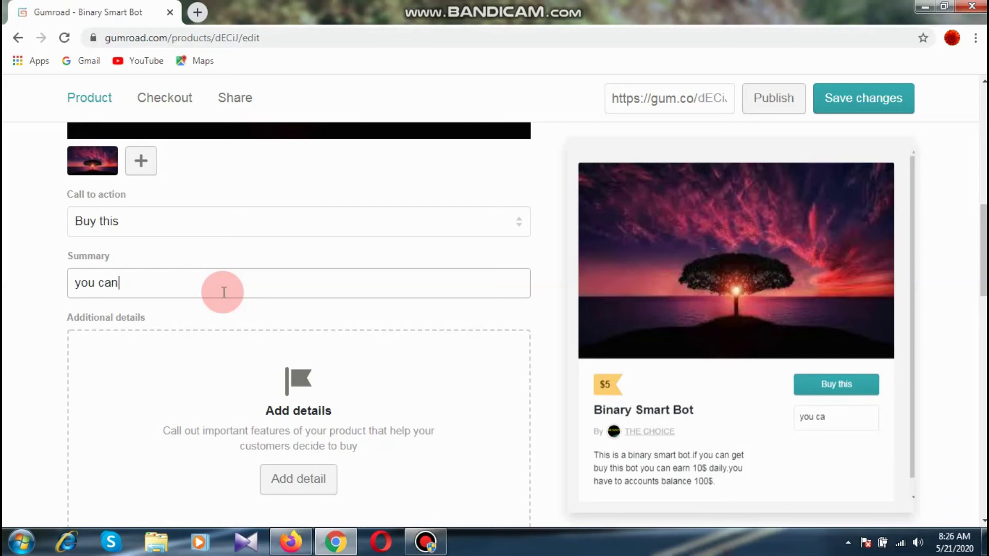
{"action": "type", "text": " earn 10$ dialy."}
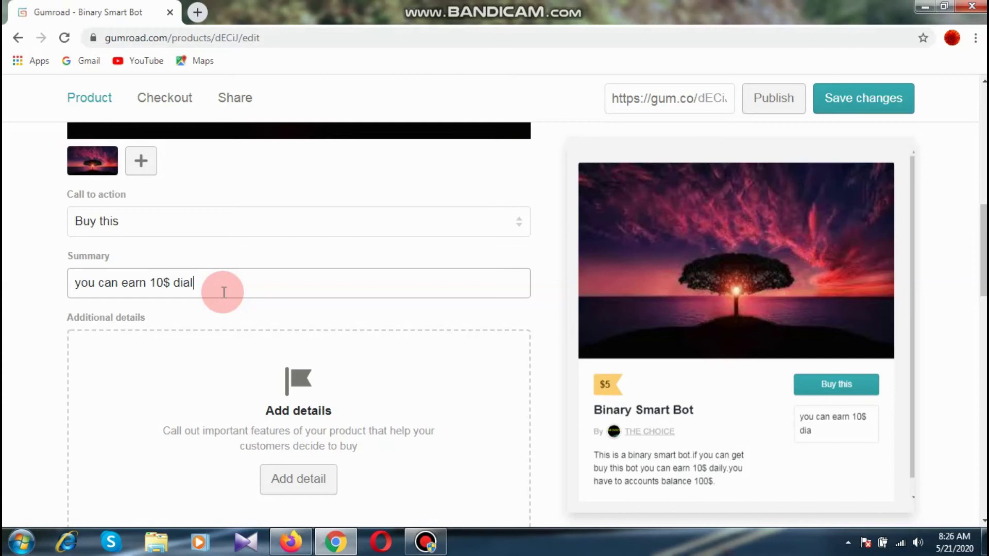
{"action": "key", "text": "BackSpace"}
{"action": "key", "text": "BackSpace"}
{"action": "key", "text": "BackSpace"}
{"action": "key", "text": "BackSpace"}
{"action": "key", "text": "BackSpace"}
{"action": "type", "text": "aily."}
Upload the file "Expert Binary Differ Bot" from the computer's Downloads folder as the product content.
{"action": "scroll", "coordinate": [223, 292], "scroll_direction": "down", "scroll_amount": 3}
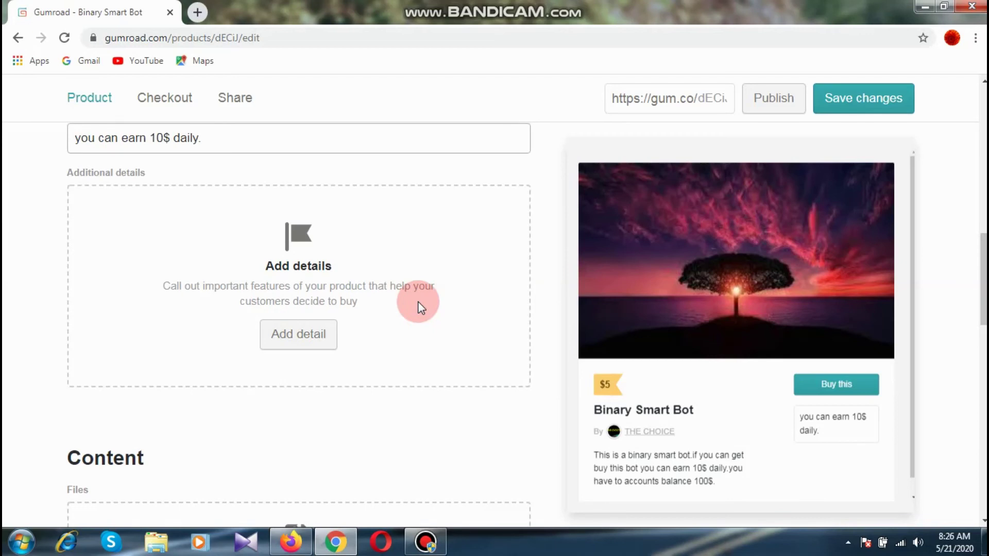
{"action": "scroll", "coordinate": [418, 302], "scroll_direction": "down", "scroll_amount": 7}
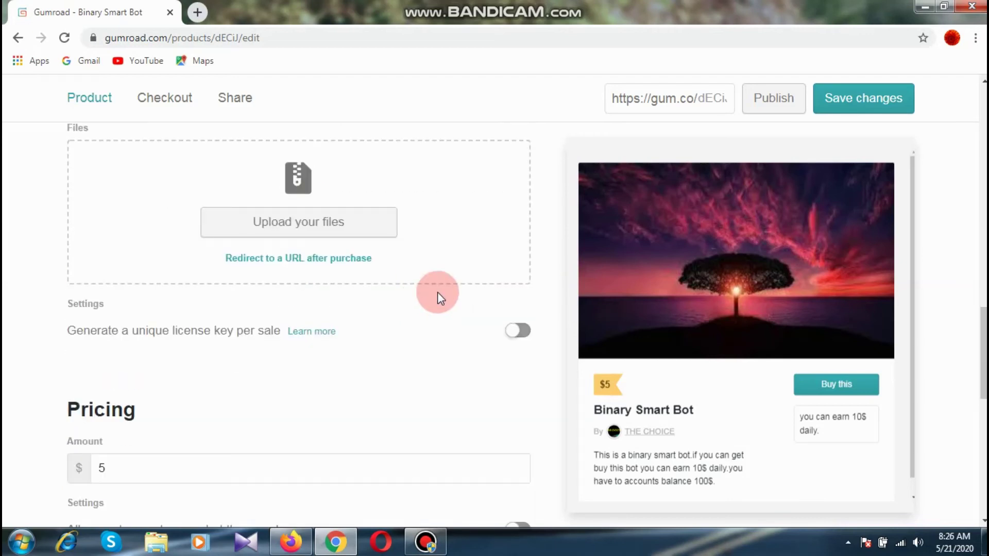
{"action": "scroll", "coordinate": [437, 294], "scroll_direction": "up", "scroll_amount": 2}
{"action": "left_click", "coordinate": [337, 298]}
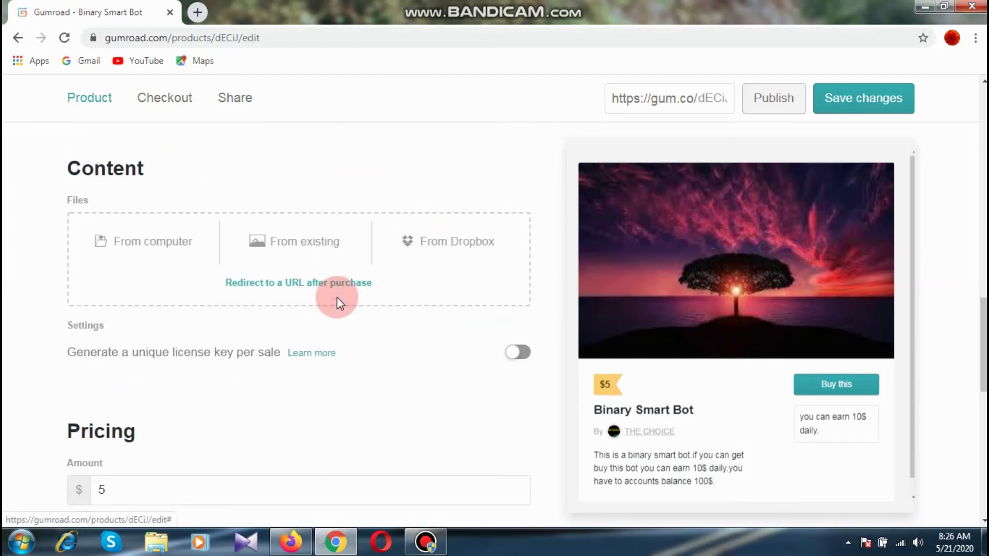
{"action": "left_click", "coordinate": [161, 250]}
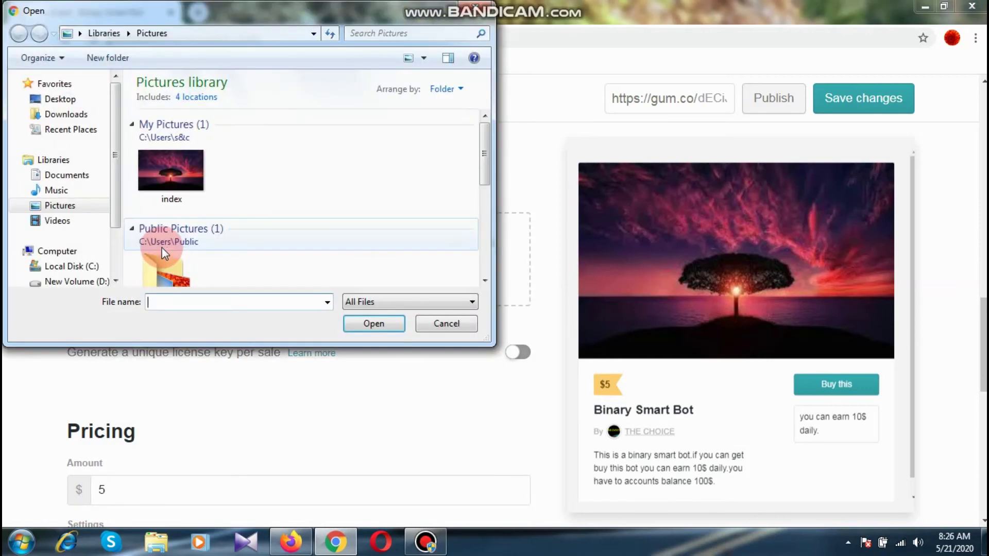
{"action": "left_click", "coordinate": [71, 175]}
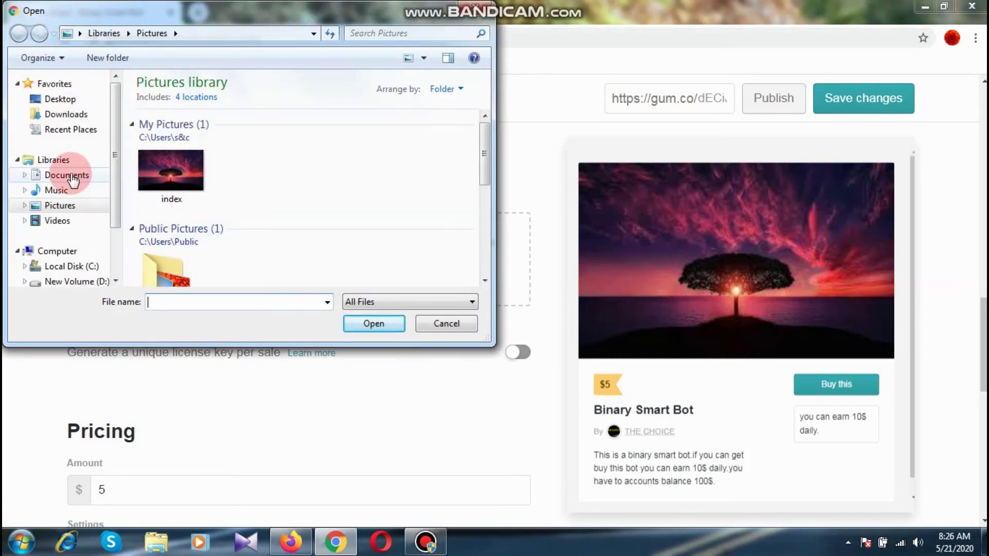
{"action": "left_click", "coordinate": [69, 118]}
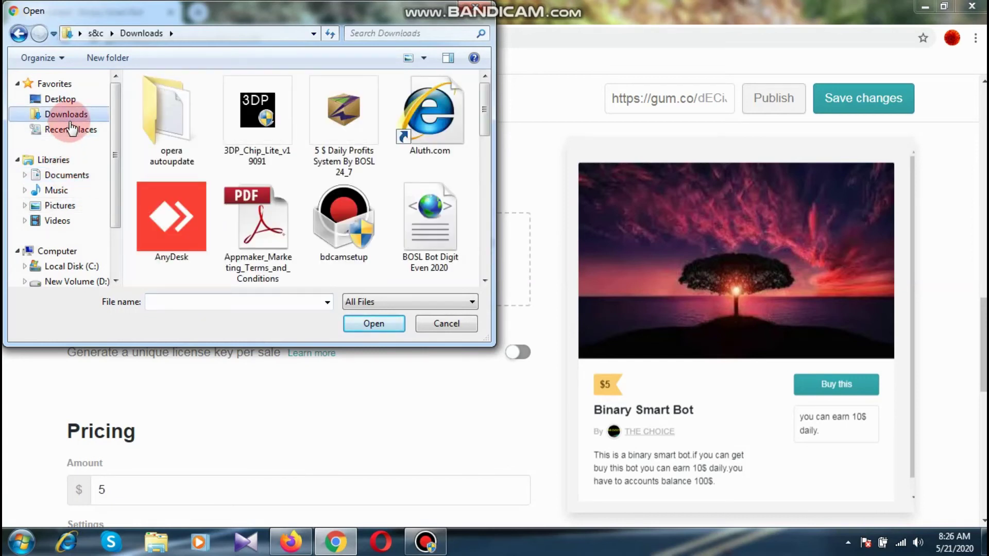
{"action": "scroll", "coordinate": [260, 174], "scroll_direction": "down", "scroll_amount": 2}
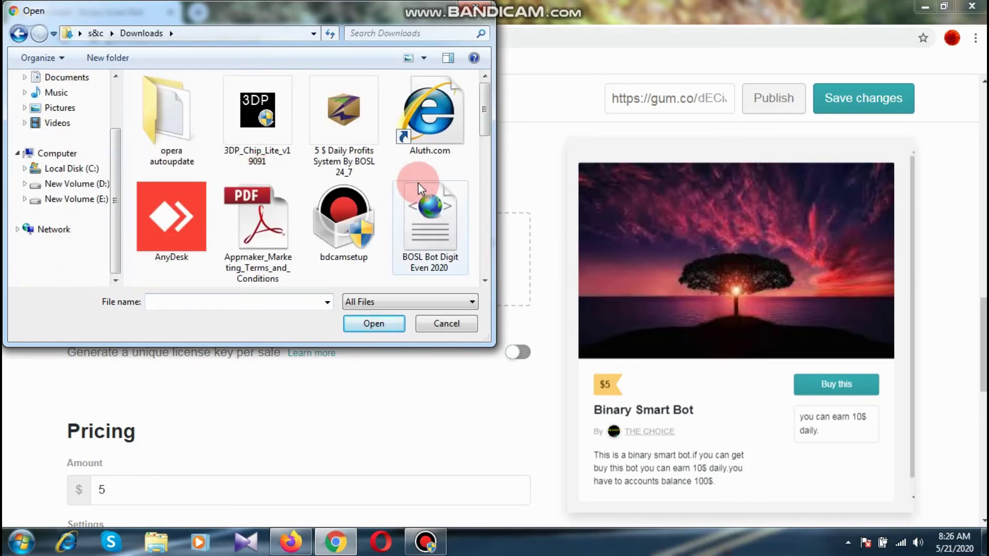
{"action": "left_click_drag", "start_coordinate": [489, 133], "coordinate": [489, 155]}
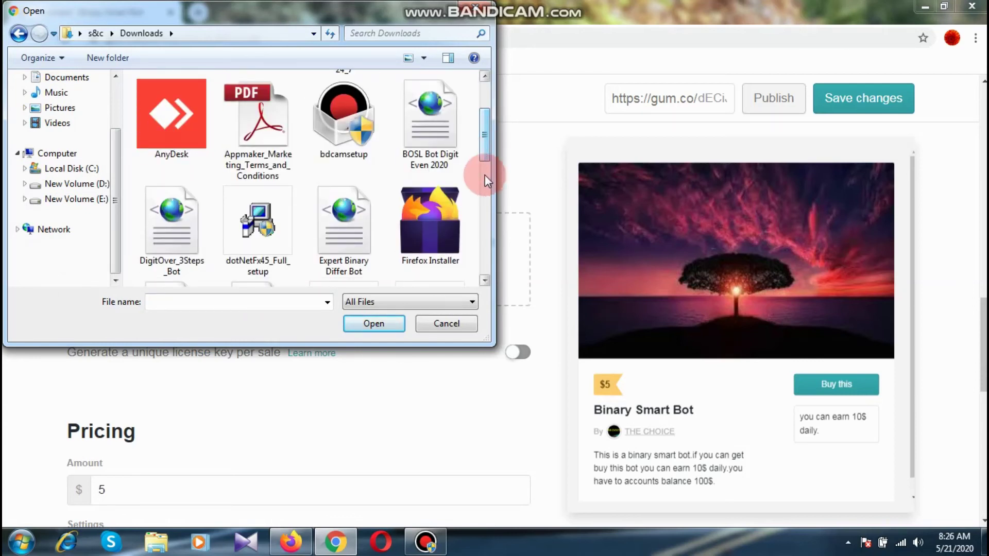
{"action": "left_click", "coordinate": [353, 249]}
{"action": "left_click", "coordinate": [380, 324]}
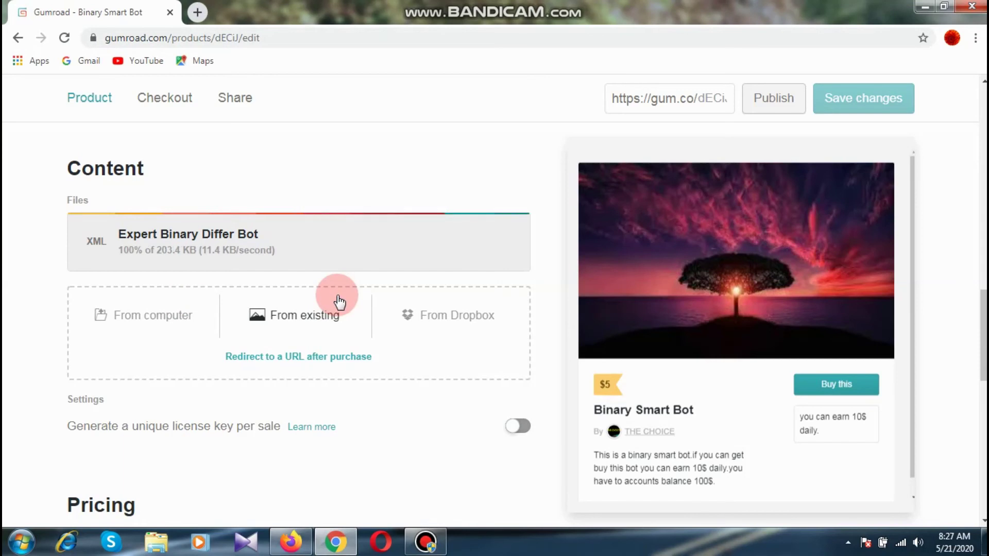
Review the license key, pricing, versions and sales settings, and check the completed product details and preview.
{"action": "scroll", "coordinate": [337, 298], "scroll_direction": "down", "scroll_amount": 3}
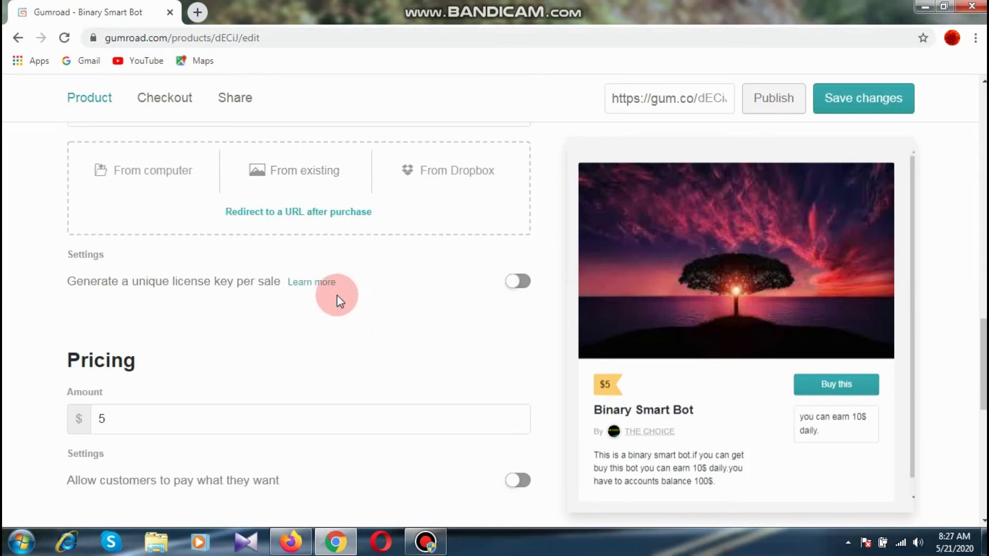
{"action": "scroll", "coordinate": [337, 294], "scroll_direction": "down", "scroll_amount": 3}
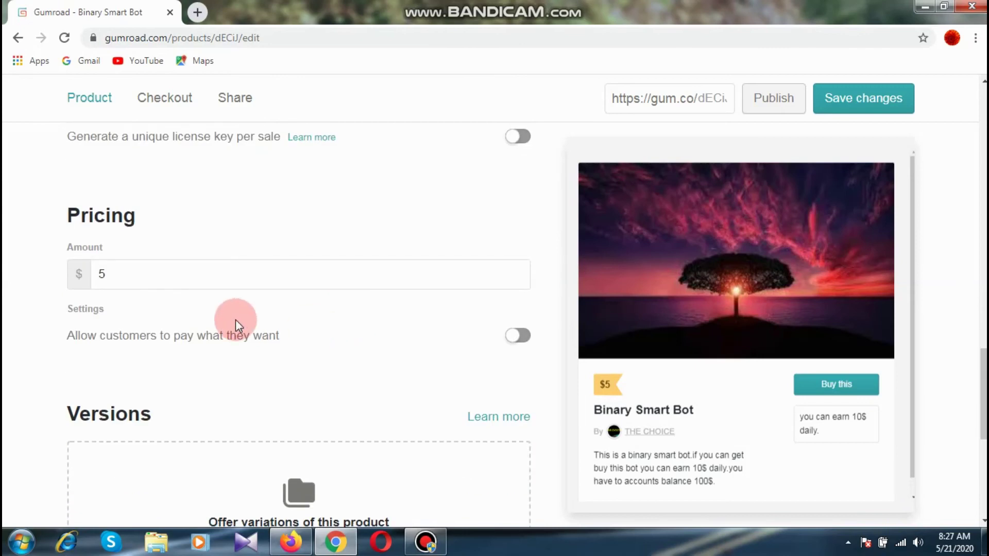
{"action": "scroll", "coordinate": [235, 320], "scroll_direction": "down", "scroll_amount": 6}
{"action": "scroll", "coordinate": [236, 320], "scroll_direction": "down", "scroll_amount": 2}
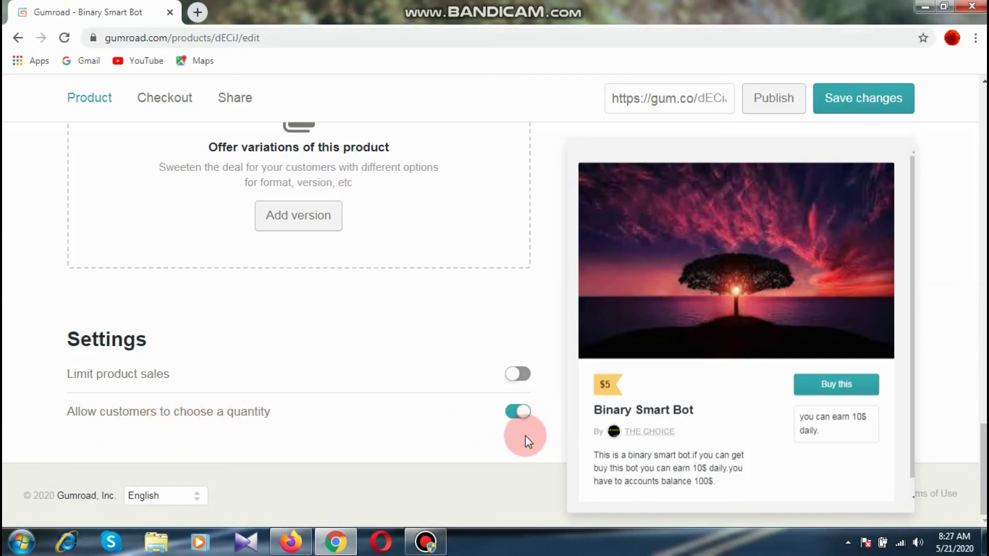
{"action": "scroll", "coordinate": [22, 353], "scroll_direction": "up", "scroll_amount": 8}
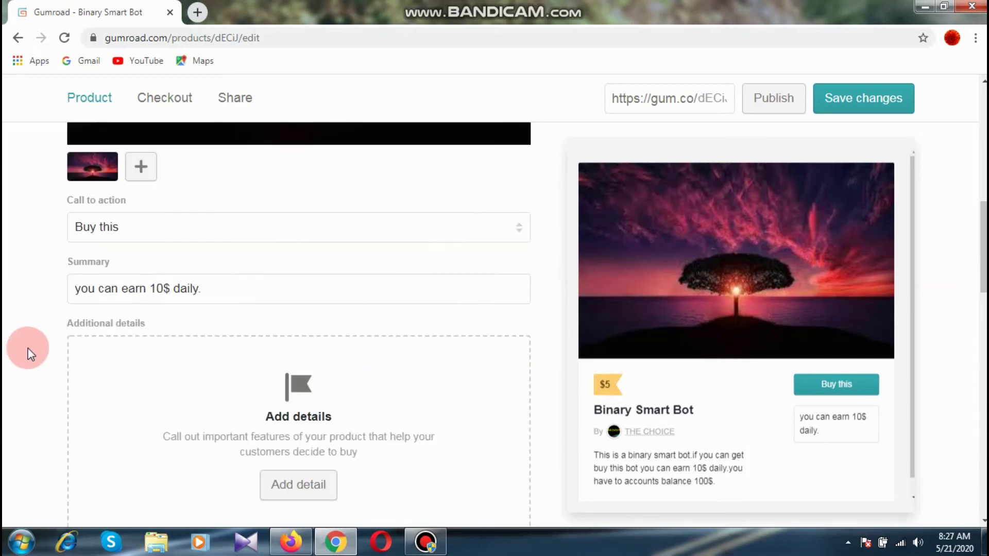
{"action": "scroll", "coordinate": [176, 330], "scroll_direction": "up", "scroll_amount": 5}
{"action": "scroll", "coordinate": [407, 157], "scroll_direction": "up", "scroll_amount": 4}
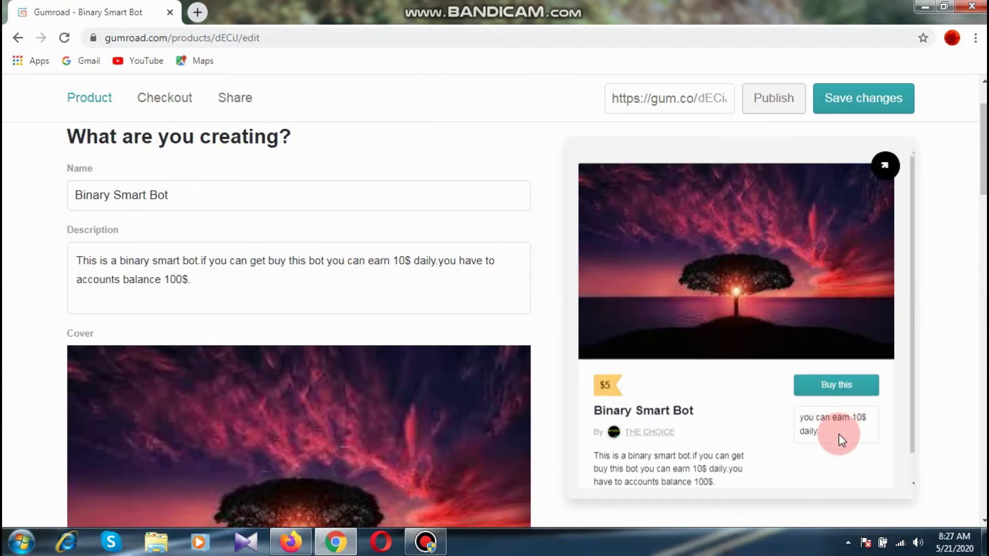
Save the changes to the Binary Smart Bot product and publish it.
{"action": "scroll", "coordinate": [243, 206], "scroll_direction": "up", "scroll_amount": 2}
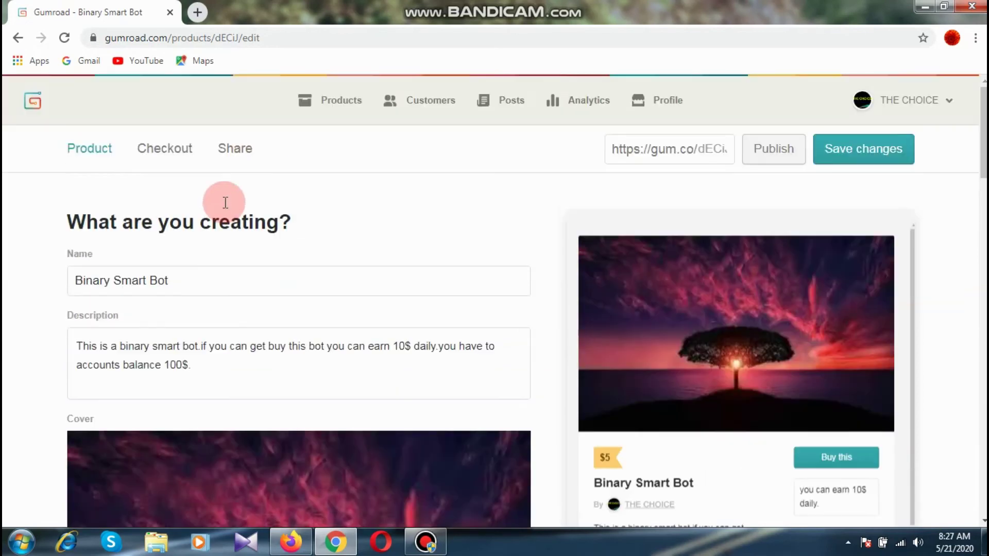
{"action": "left_click", "coordinate": [837, 157]}
{"action": "left_click", "coordinate": [460, 124]}
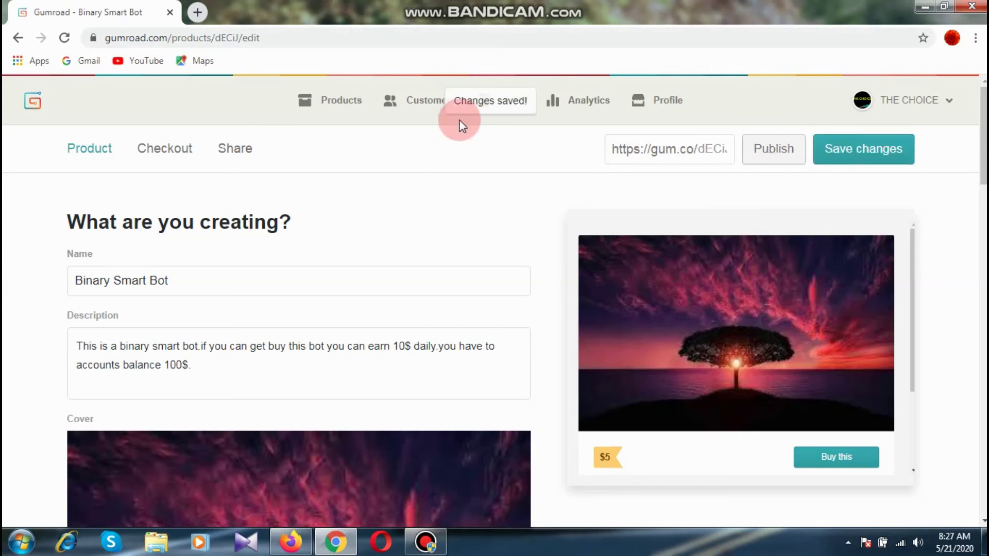
{"action": "left_click", "coordinate": [765, 154]}
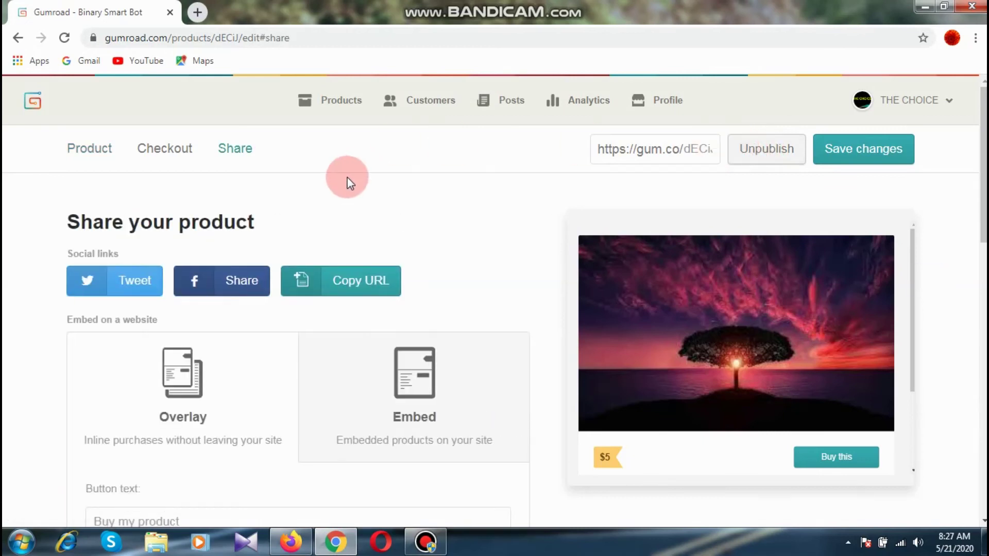
Review the product's sharing options: social links, website embed code, creator profile visibility and Discover tags and settings.
{"action": "scroll", "coordinate": [428, 186], "scroll_direction": "down", "scroll_amount": 5}
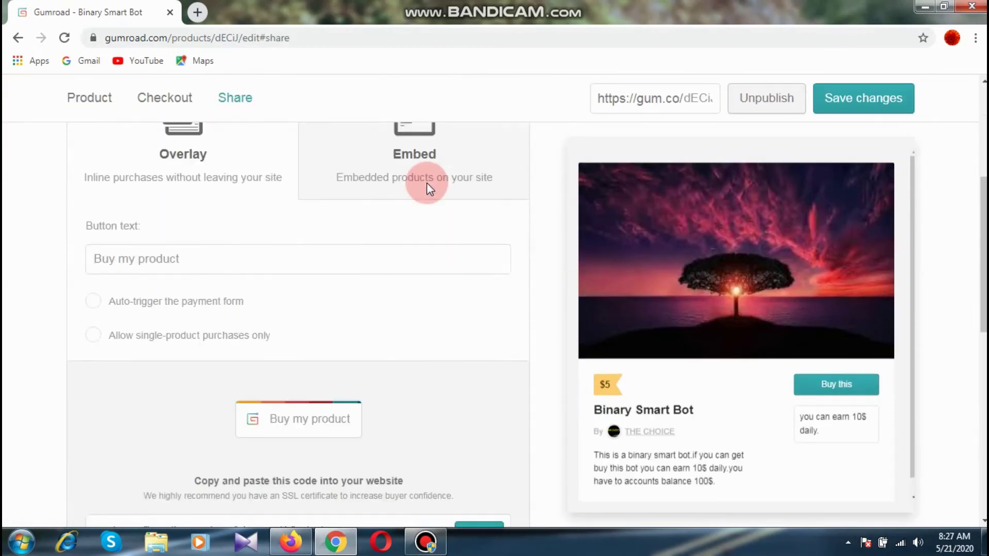
{"action": "scroll", "coordinate": [427, 184], "scroll_direction": "down", "scroll_amount": 6}
{"action": "scroll", "coordinate": [425, 183], "scroll_direction": "up", "scroll_amount": 3}
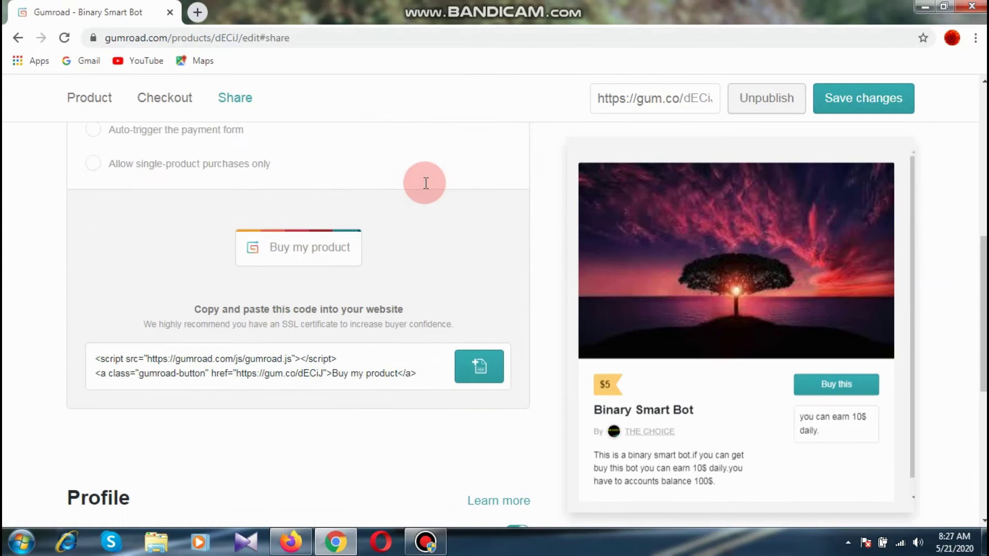
{"action": "scroll", "coordinate": [425, 182], "scroll_direction": "up", "scroll_amount": 4}
{"action": "scroll", "coordinate": [425, 183], "scroll_direction": "up", "scroll_amount": 5}
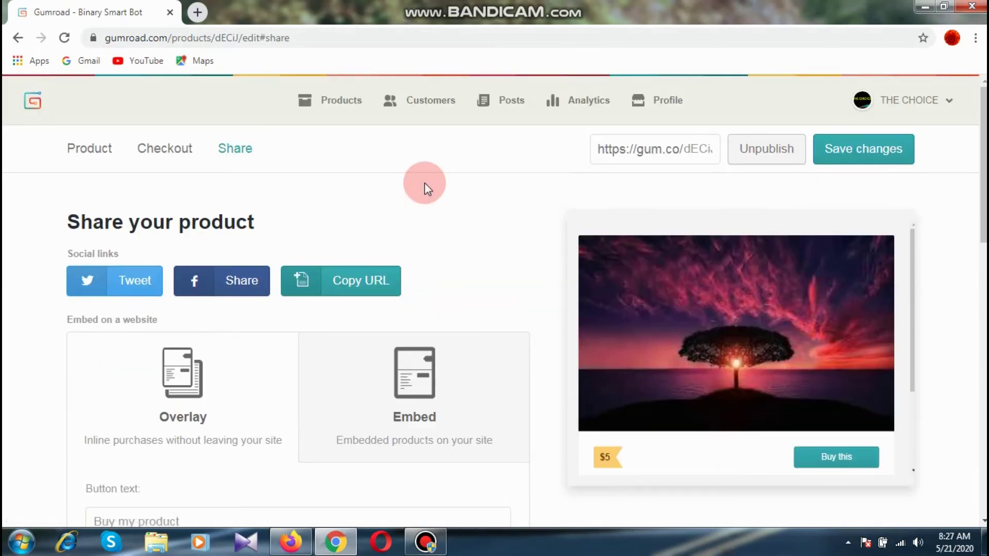
{"action": "scroll", "coordinate": [424, 183], "scroll_direction": "down", "scroll_amount": 6}
{"action": "scroll", "coordinate": [424, 183], "scroll_direction": "up", "scroll_amount": 4}
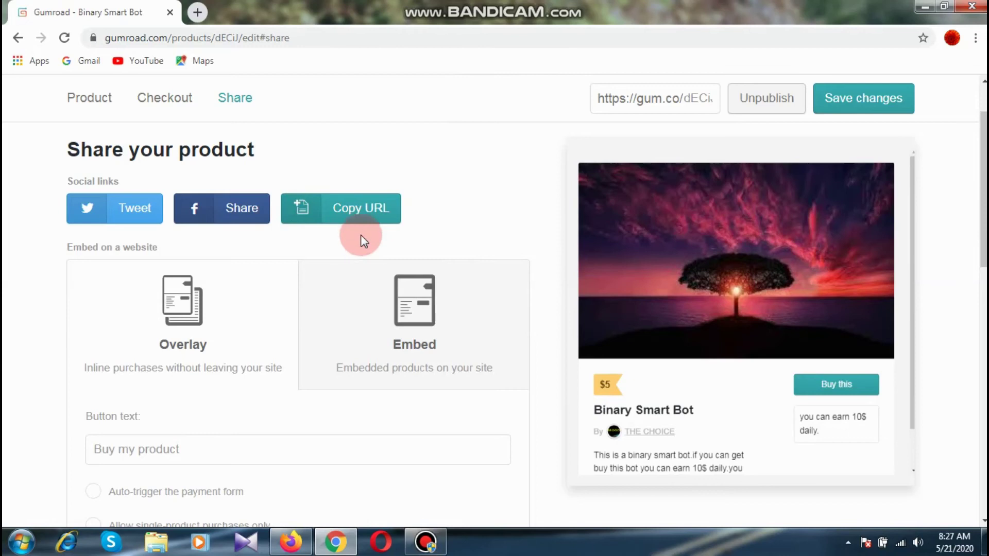
{"action": "scroll", "coordinate": [361, 229], "scroll_direction": "down", "scroll_amount": 11}
{"action": "scroll", "coordinate": [361, 229], "scroll_direction": "up", "scroll_amount": 1}
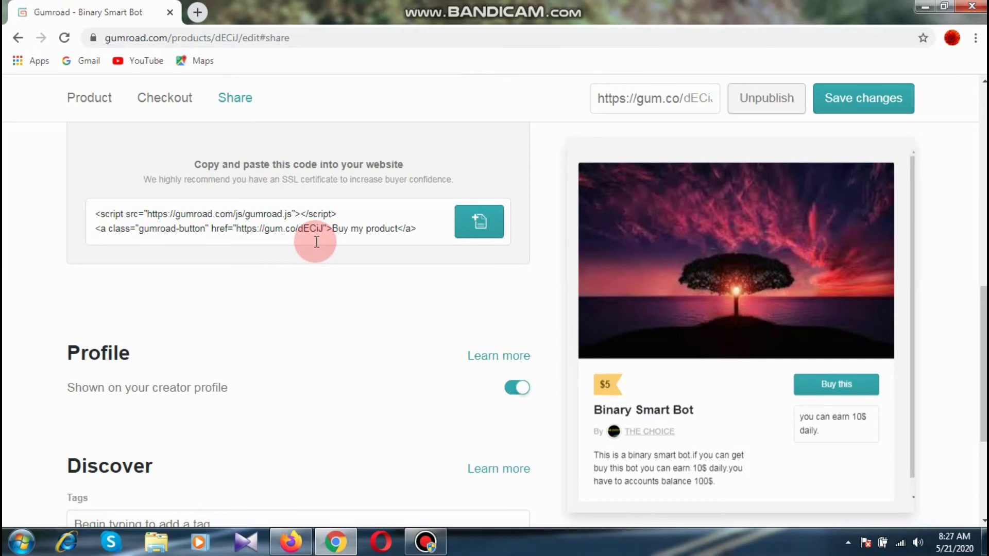
{"action": "scroll", "coordinate": [316, 241], "scroll_direction": "down", "scroll_amount": 3}
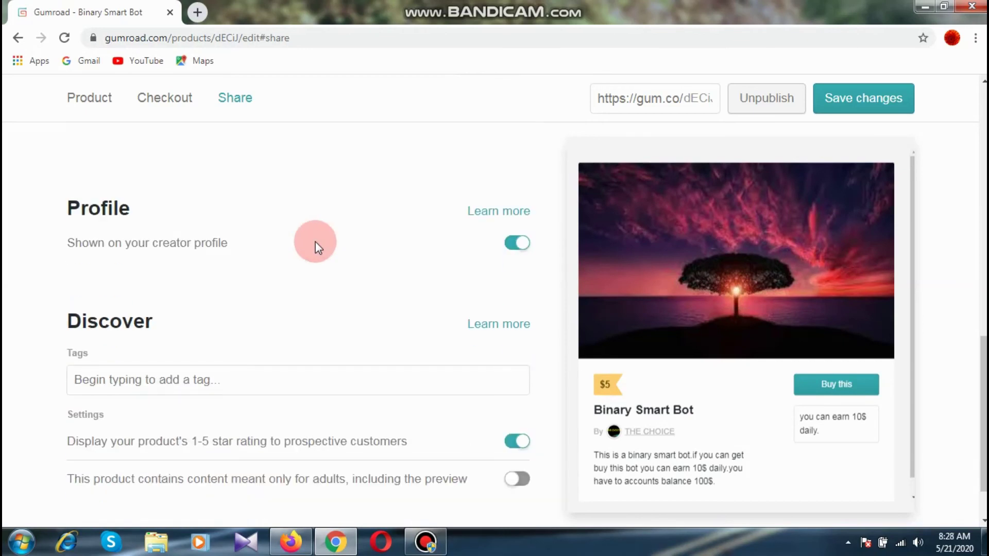
{"action": "scroll", "coordinate": [315, 242], "scroll_direction": "down", "scroll_amount": 2}
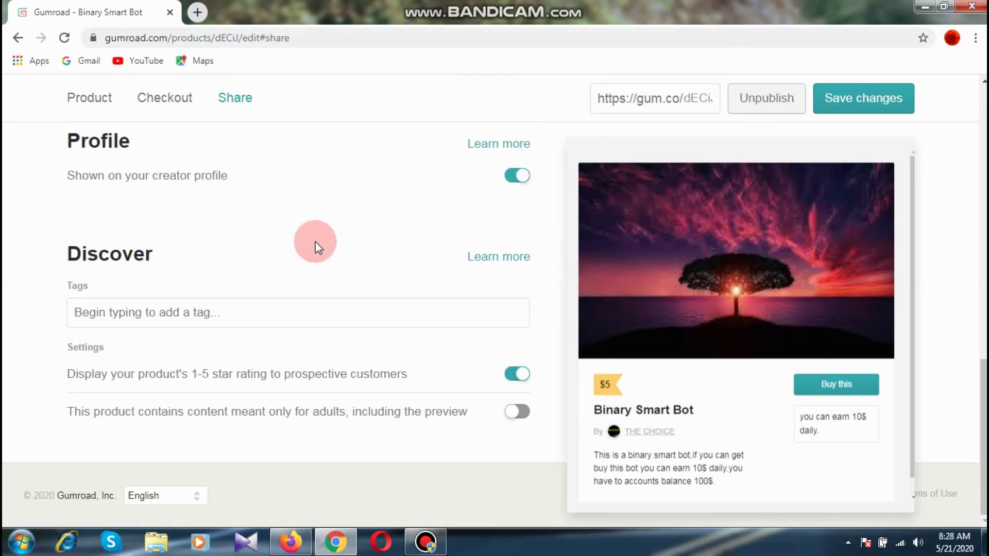
{"action": "scroll", "coordinate": [499, 279], "scroll_direction": "up", "scroll_amount": 5}
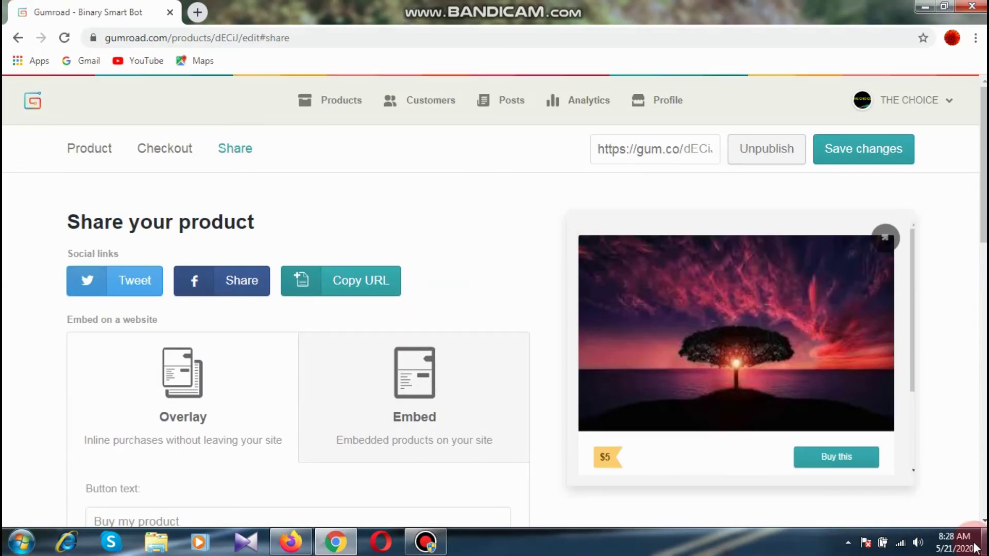
Delete the Binary Smart Bot product from the products list.
{"action": "left_click", "coordinate": [339, 106]}
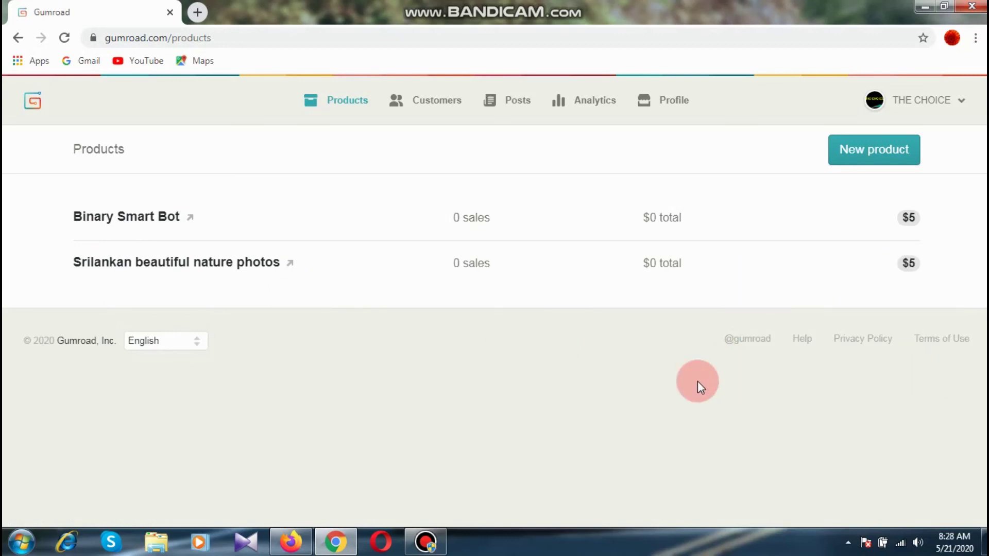
{"action": "mouse_move", "coordinate": [390, 234]}
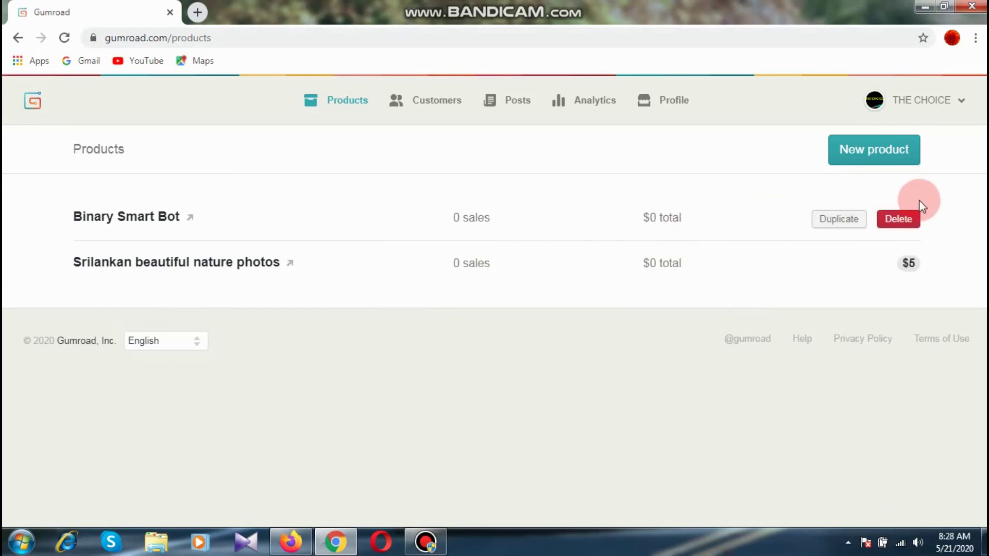
{"action": "left_click", "coordinate": [905, 220]}
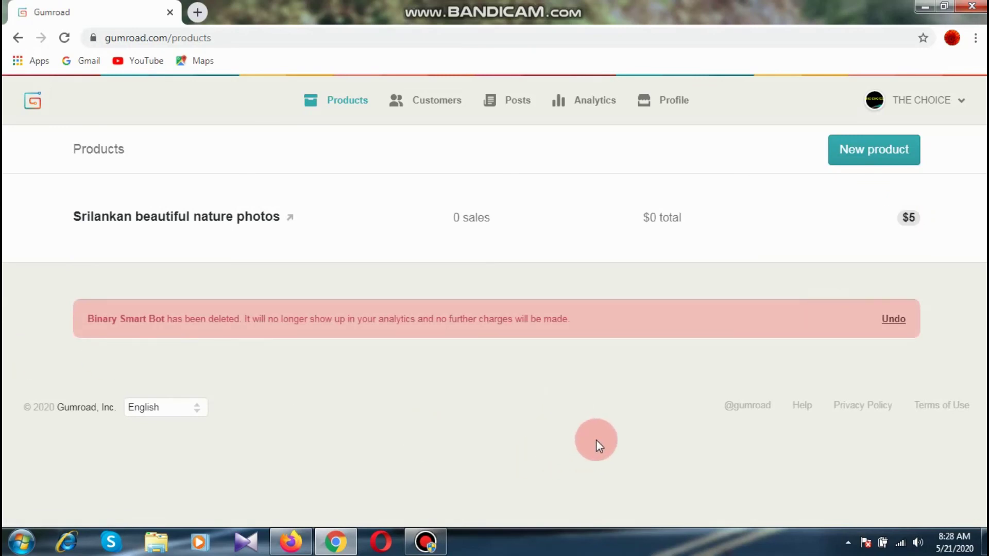
Open the account's balance overview and check the earnings and the payout requirement.
{"action": "left_click", "coordinate": [959, 106]}
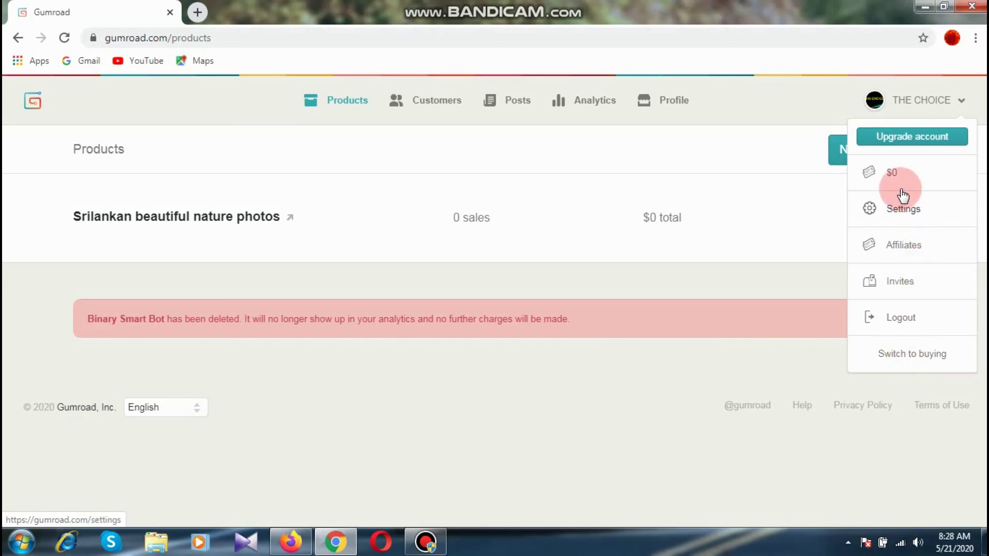
{"action": "left_click", "coordinate": [890, 172]}
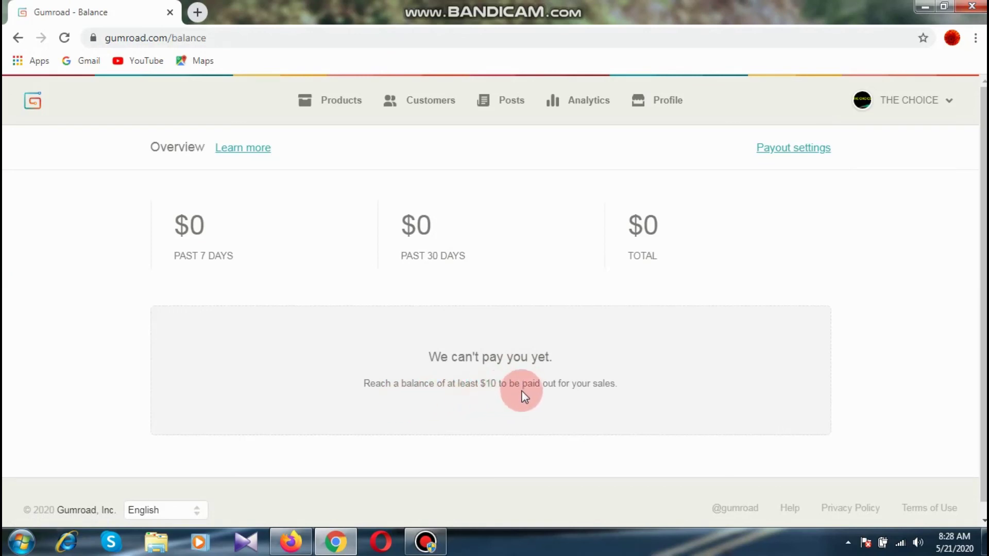
{"action": "scroll", "coordinate": [539, 309], "scroll_direction": "down", "scroll_amount": 1}
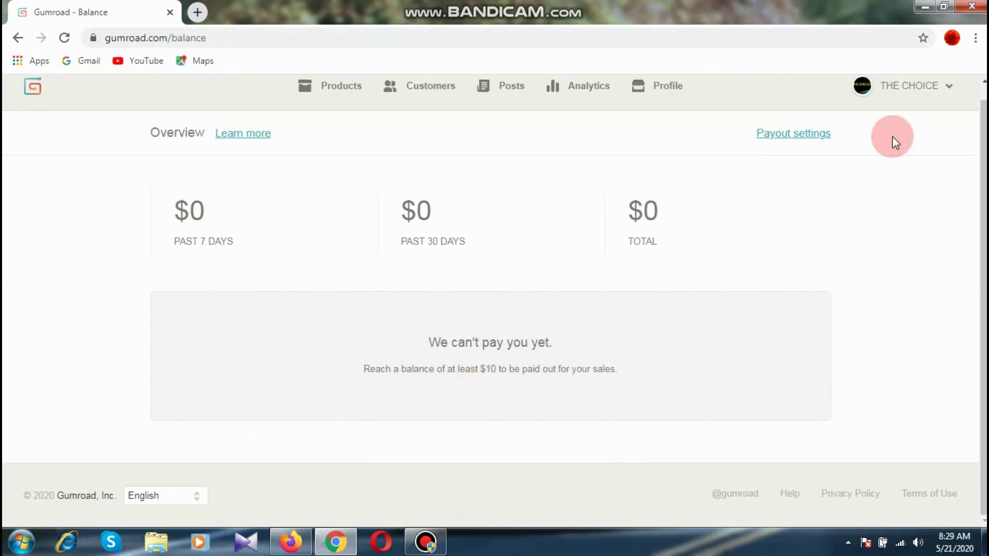
Open the payout settings and examine the account type, personal information, phone number, identity verification and PayPal address fields.
{"action": "left_click", "coordinate": [802, 137]}
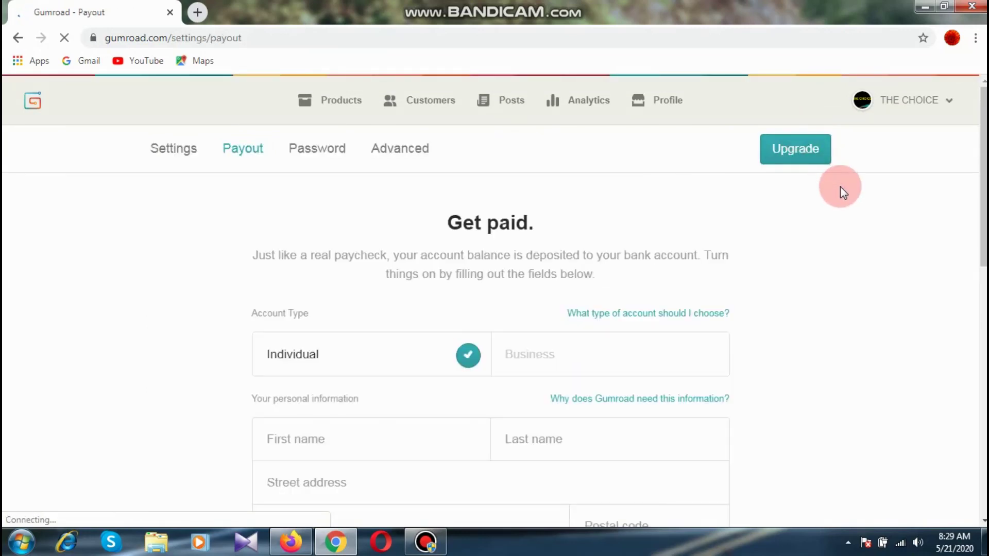
{"action": "scroll", "coordinate": [839, 187], "scroll_direction": "down", "scroll_amount": 3}
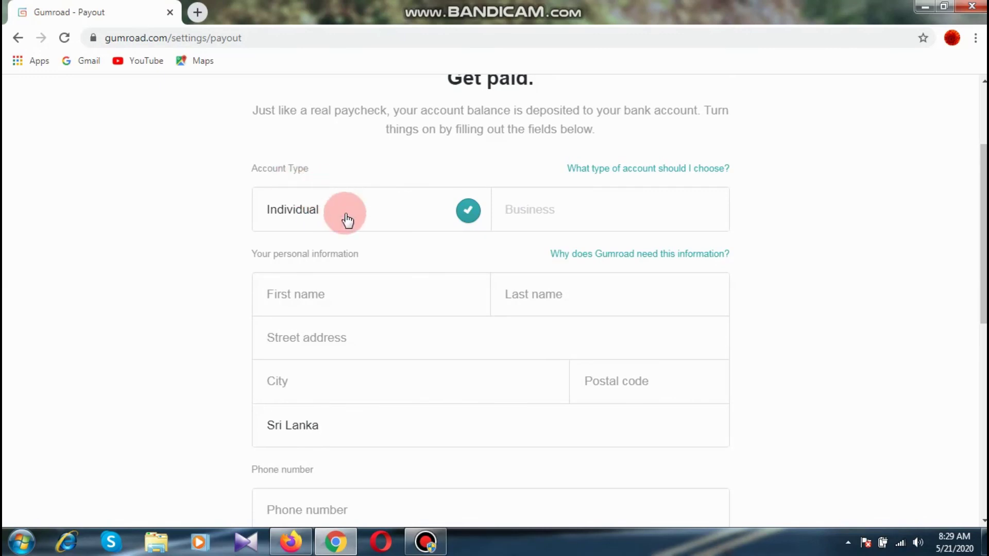
{"action": "scroll", "coordinate": [342, 188], "scroll_direction": "down", "scroll_amount": 2}
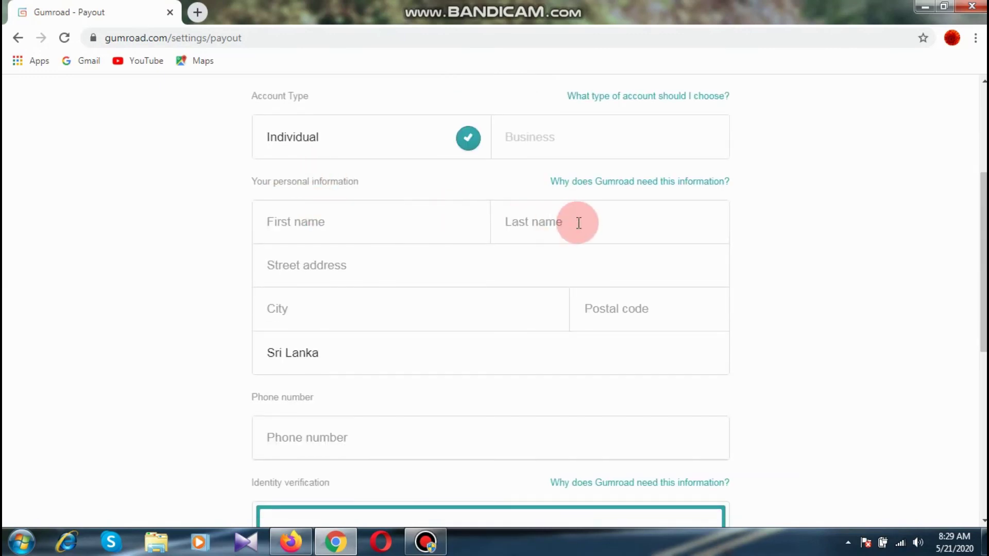
{"action": "scroll", "coordinate": [375, 271], "scroll_direction": "down", "scroll_amount": 3}
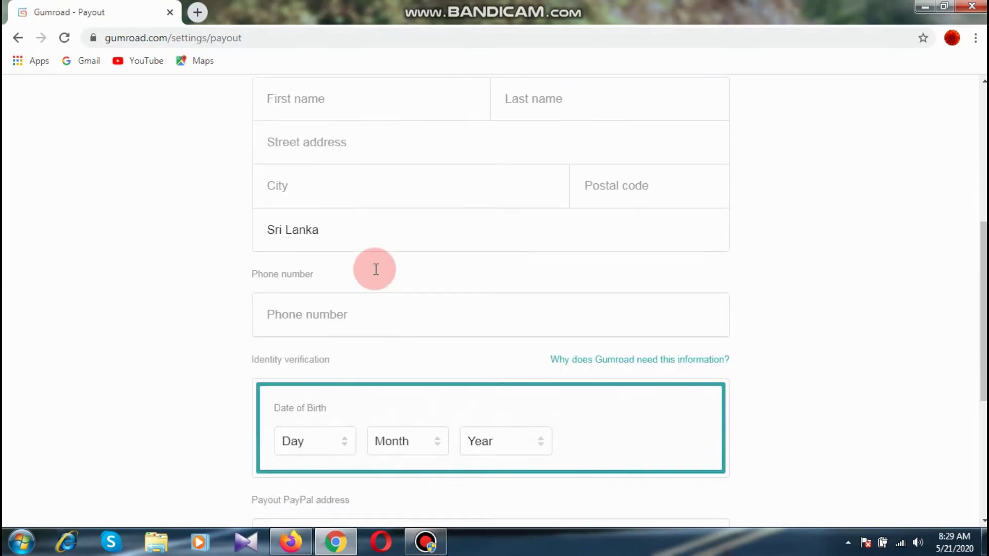
{"action": "mouse_move", "coordinate": [608, 223]}
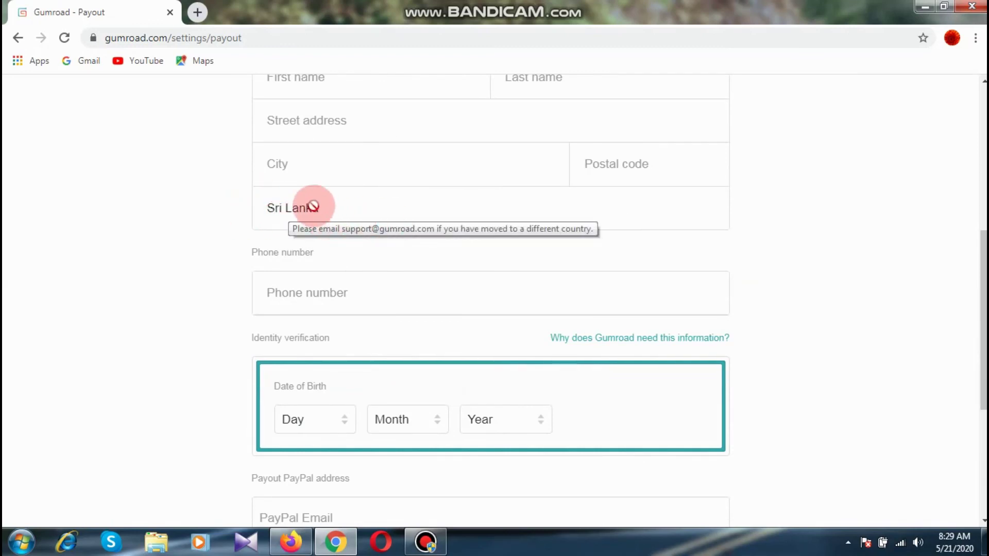
{"action": "scroll", "coordinate": [335, 217], "scroll_direction": "down", "scroll_amount": 1}
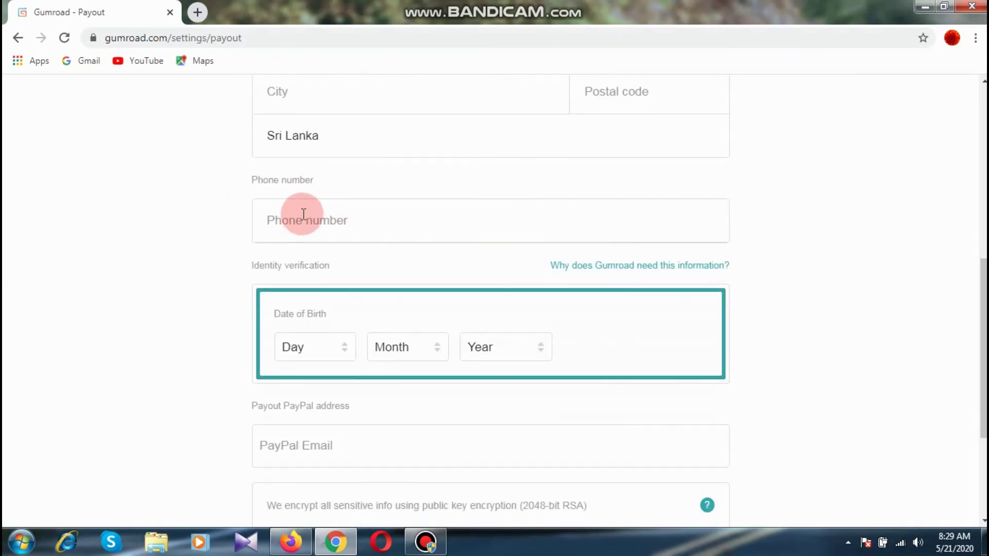
{"action": "scroll", "coordinate": [335, 216], "scroll_direction": "down", "scroll_amount": 1}
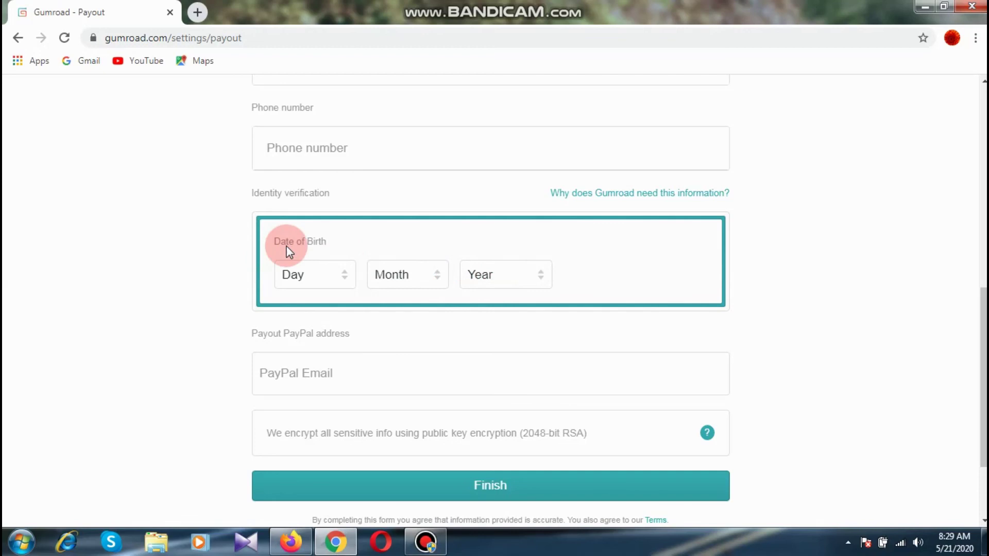
{"action": "scroll", "coordinate": [353, 254], "scroll_direction": "down", "scroll_amount": 2}
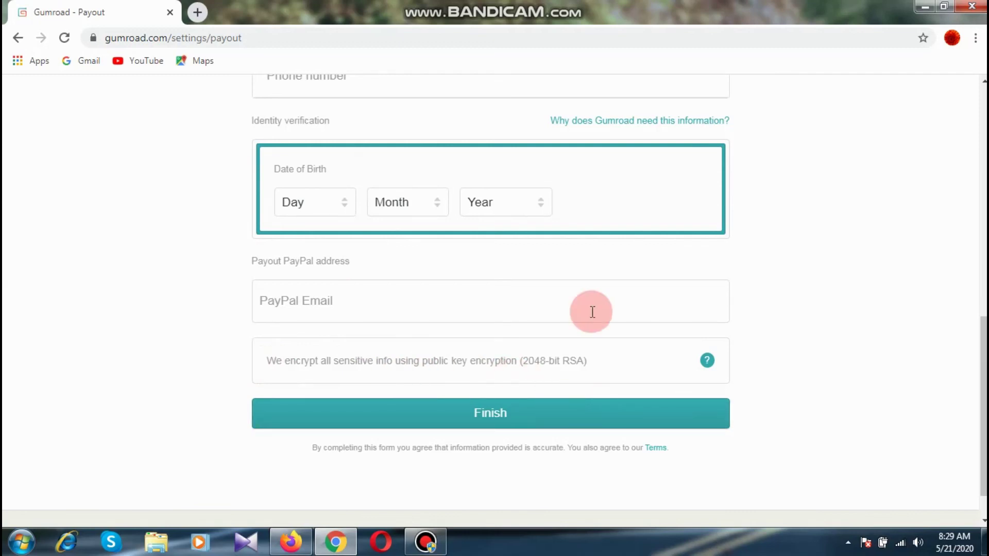
{"action": "scroll", "coordinate": [592, 312], "scroll_direction": "up", "scroll_amount": 10}
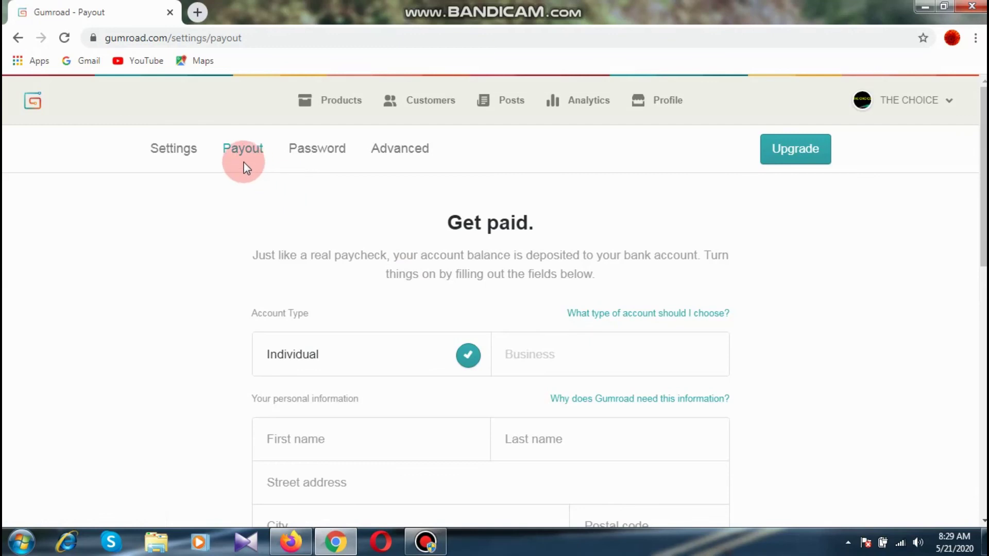
Examine the advanced account settings for custom domain, ping, third-party analytics and code snippets.
{"action": "left_click", "coordinate": [424, 156]}
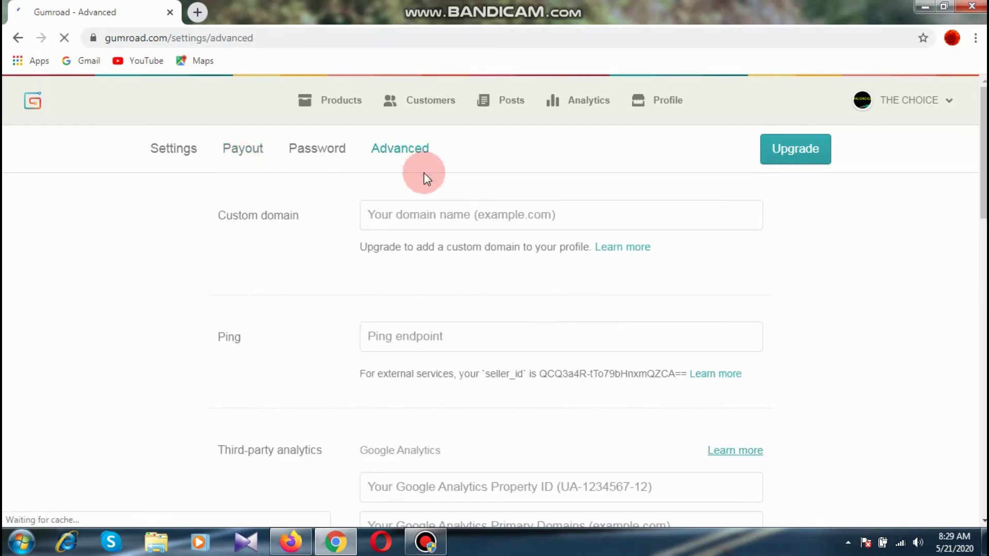
{"action": "scroll", "coordinate": [424, 178], "scroll_direction": "down", "scroll_amount": 7}
{"action": "scroll", "coordinate": [425, 173], "scroll_direction": "down", "scroll_amount": 3}
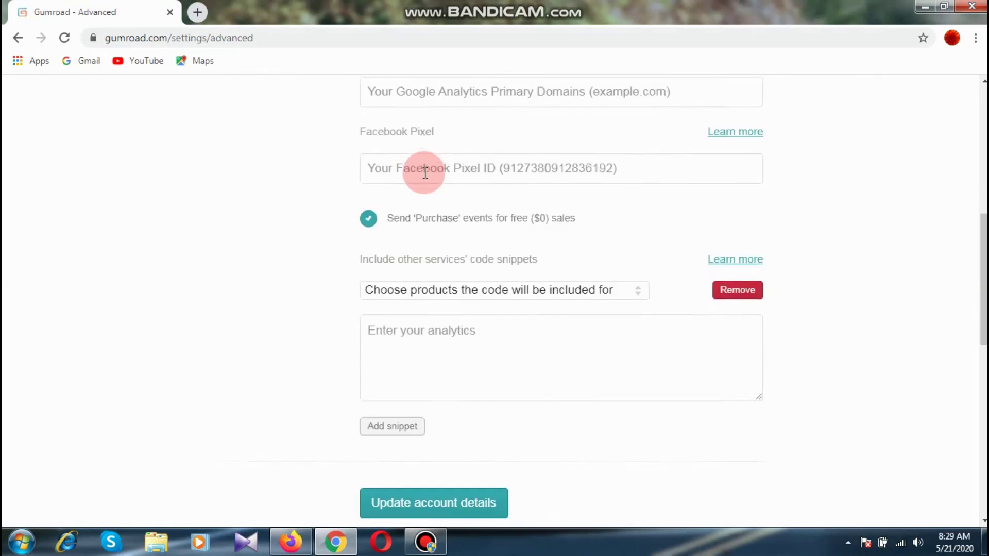
{"action": "scroll", "coordinate": [425, 173], "scroll_direction": "up", "scroll_amount": 10}
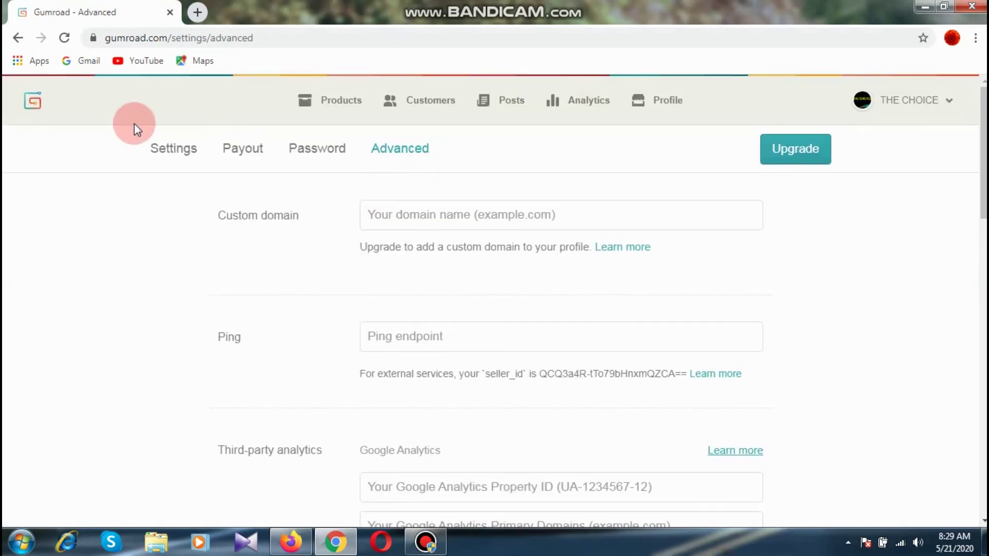
View the general account settings and go through the payout form's required fields once more.
{"action": "left_click", "coordinate": [238, 154]}
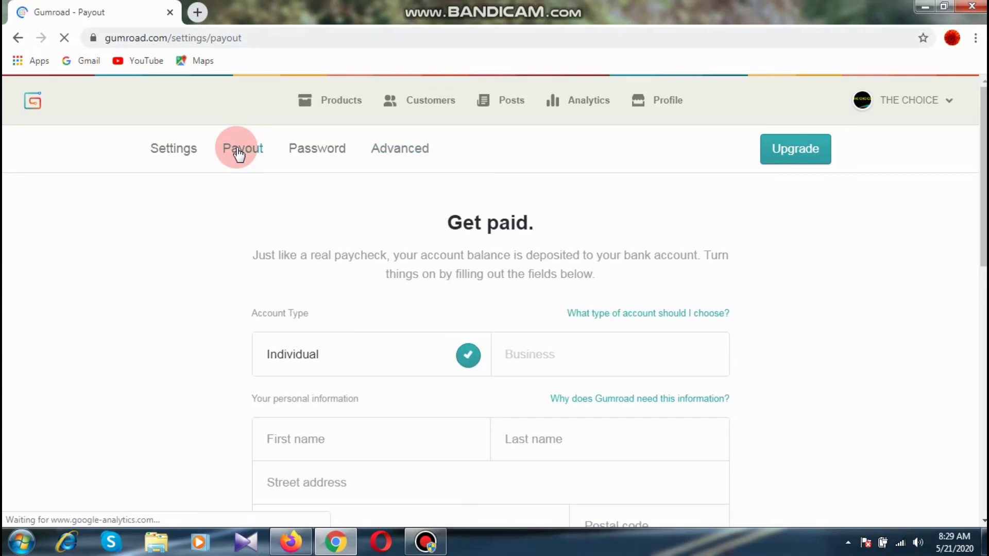
{"action": "left_click", "coordinate": [192, 152]}
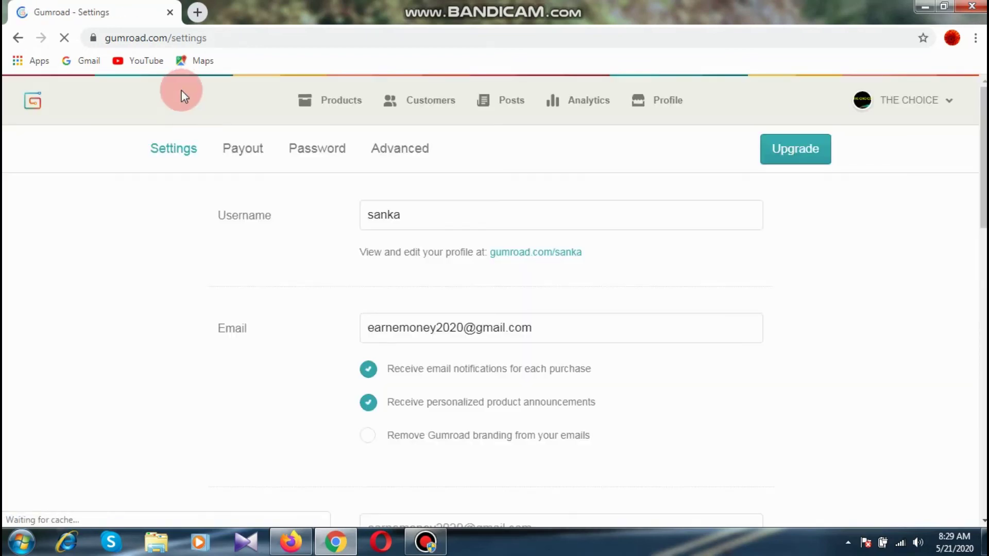
{"action": "left_click", "coordinate": [240, 149]}
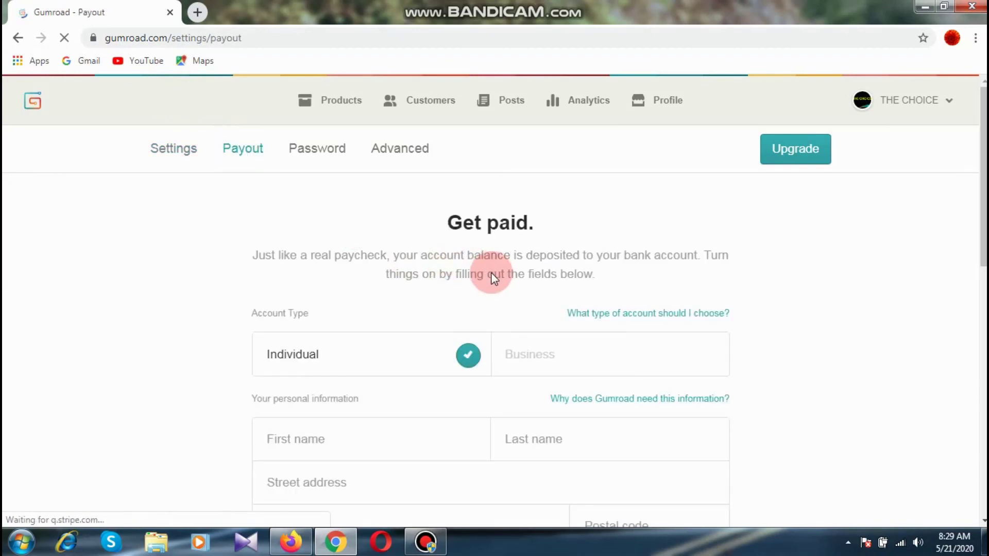
{"action": "scroll", "coordinate": [653, 282], "scroll_direction": "down", "scroll_amount": 3}
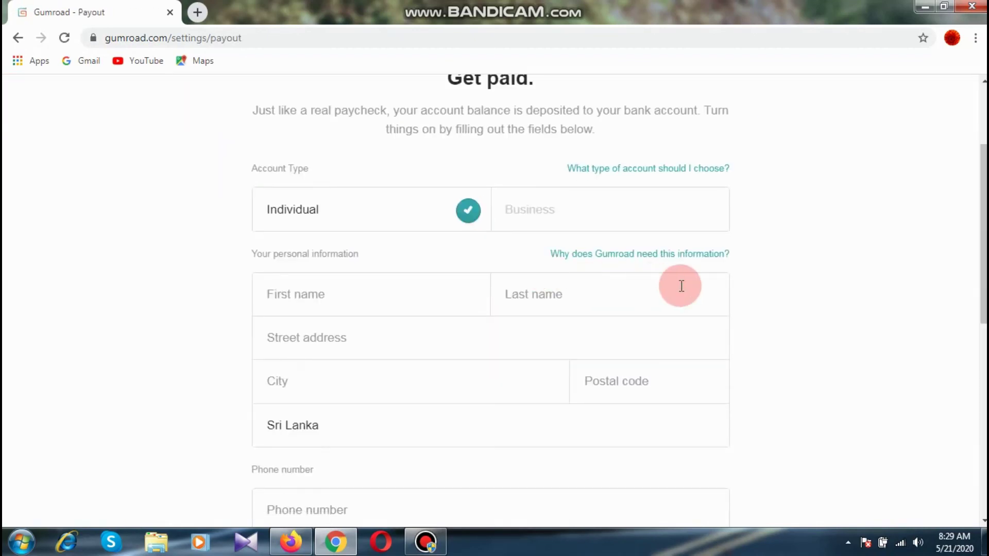
{"action": "scroll", "coordinate": [681, 286], "scroll_direction": "down", "scroll_amount": 5}
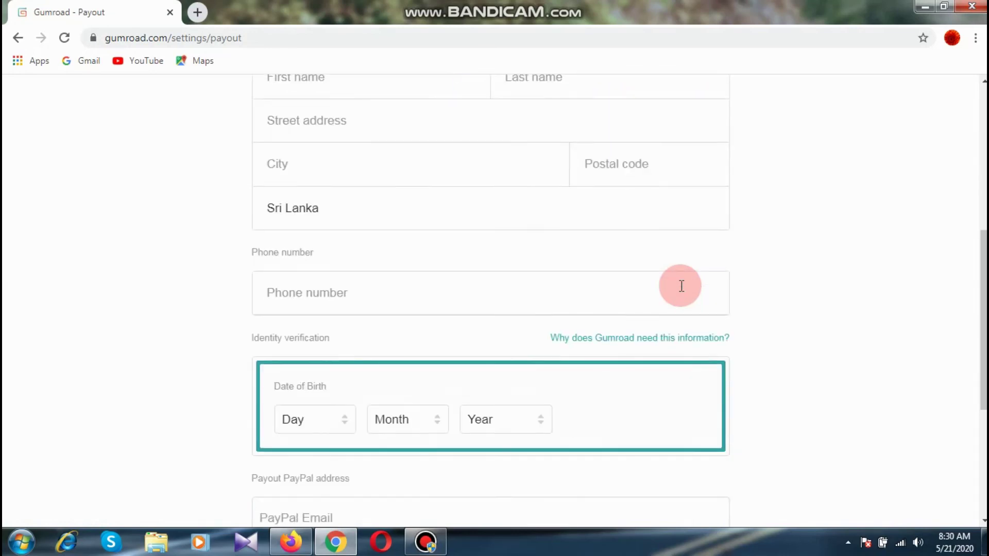
{"action": "scroll", "coordinate": [681, 285], "scroll_direction": "up", "scroll_amount": 8}
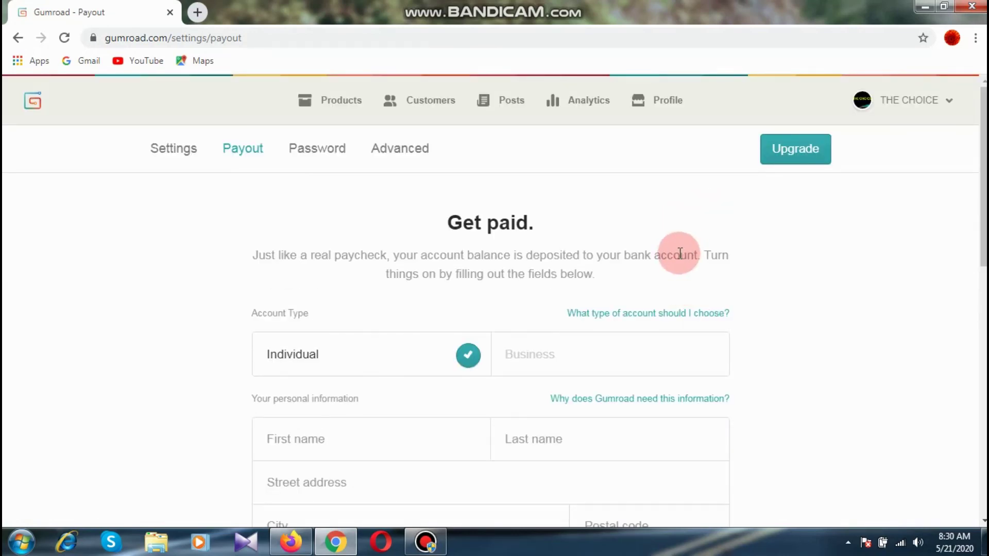
Examine the payout form from the account type down to the identity verification and PayPal address fields.
{"action": "scroll", "coordinate": [718, 182], "scroll_direction": "down", "scroll_amount": 8}
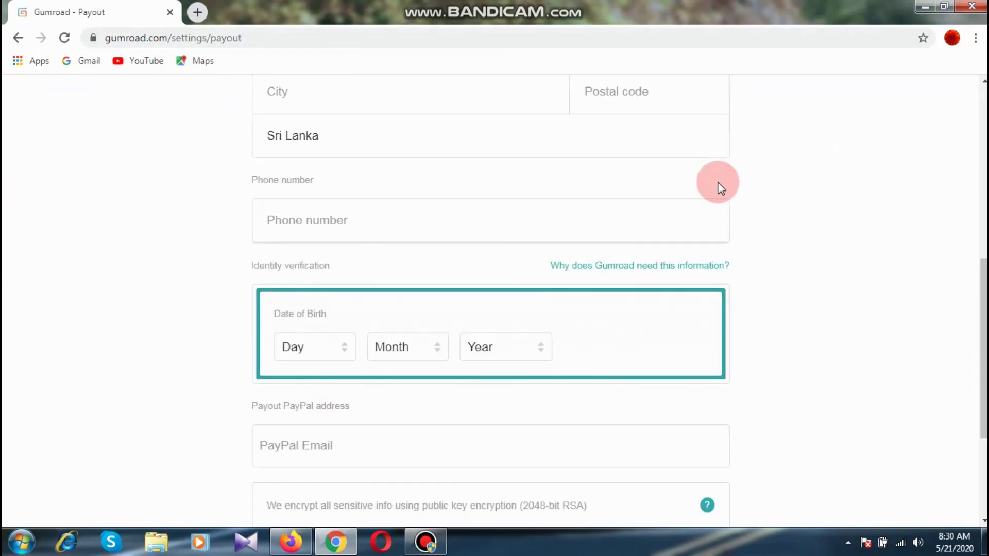
{"action": "scroll", "coordinate": [718, 181], "scroll_direction": "down", "scroll_amount": 3}
{"action": "scroll", "coordinate": [718, 182], "scroll_direction": "up", "scroll_amount": 11}
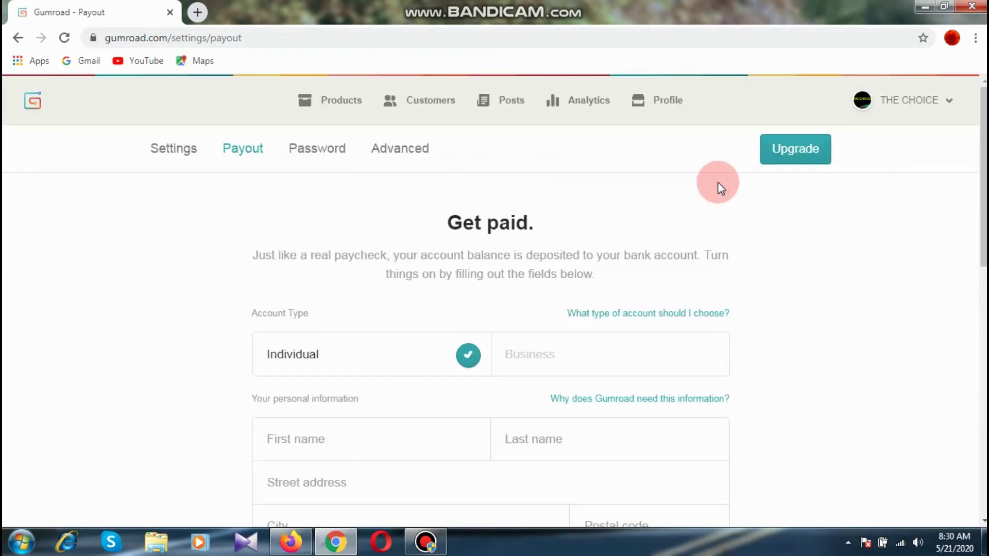
Check the product list, then open the seller profile and browse the preview images of Srilankan beautiful nature photos.
{"action": "left_click", "coordinate": [345, 99]}
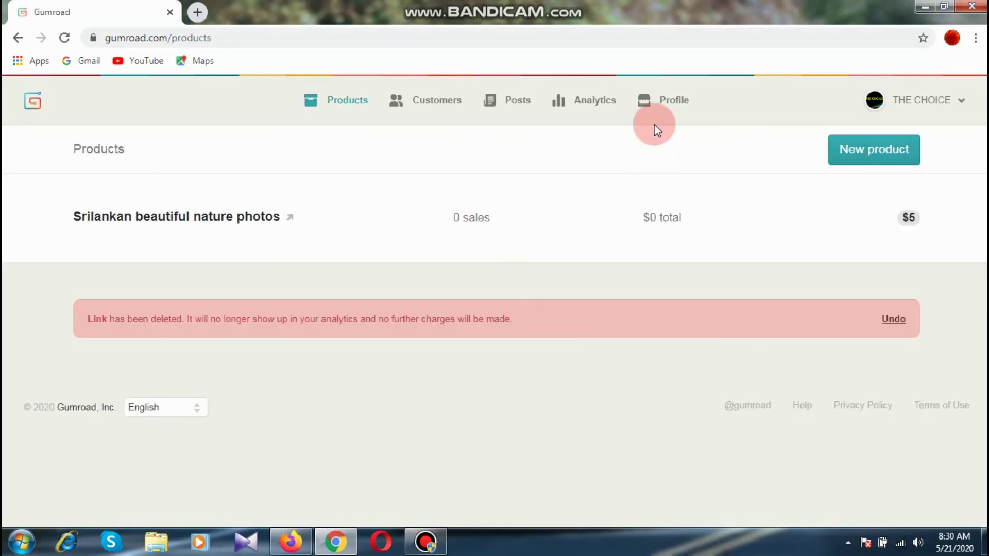
{"action": "left_click", "coordinate": [663, 110]}
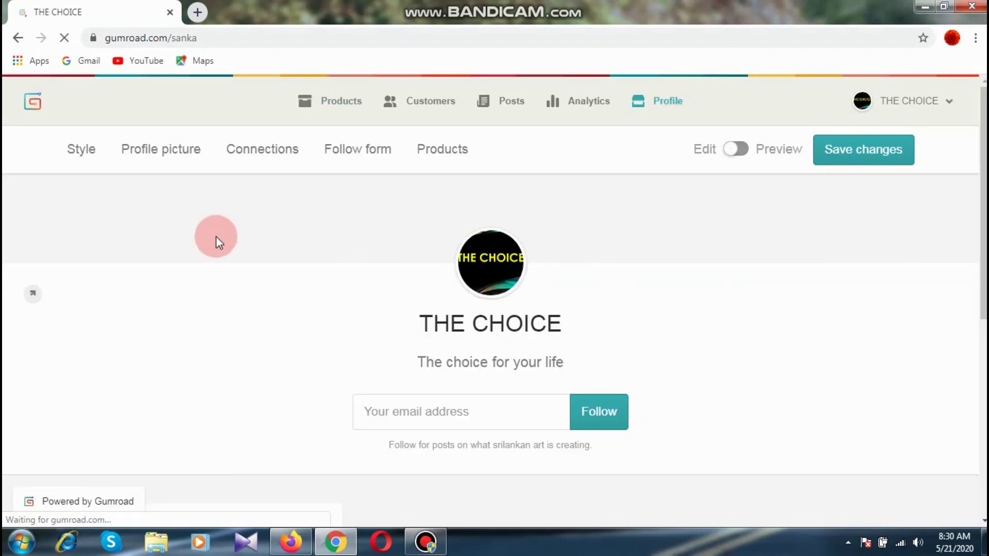
{"action": "scroll", "coordinate": [311, 240], "scroll_direction": "down", "scroll_amount": 5}
{"action": "left_click", "coordinate": [314, 246]}
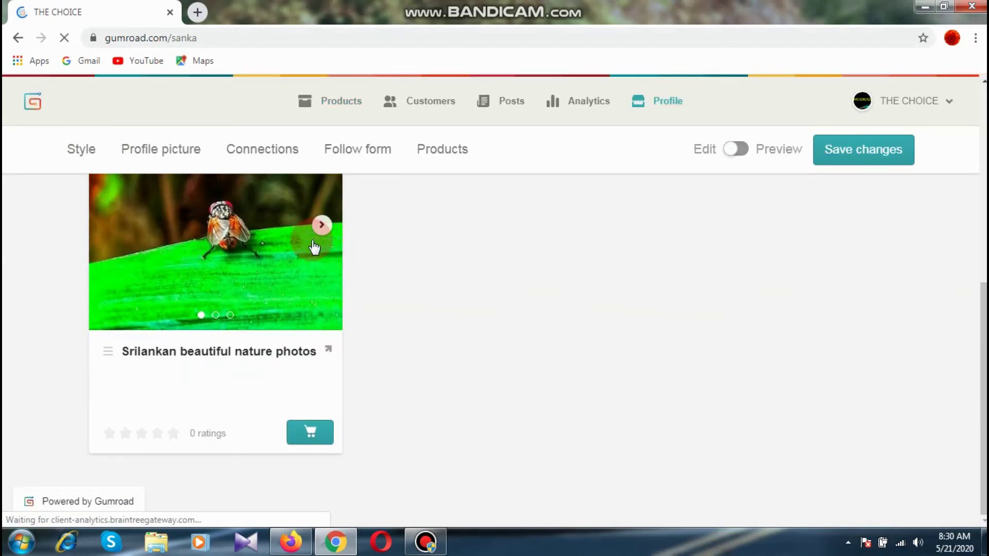
{"action": "left_click", "coordinate": [313, 246]}
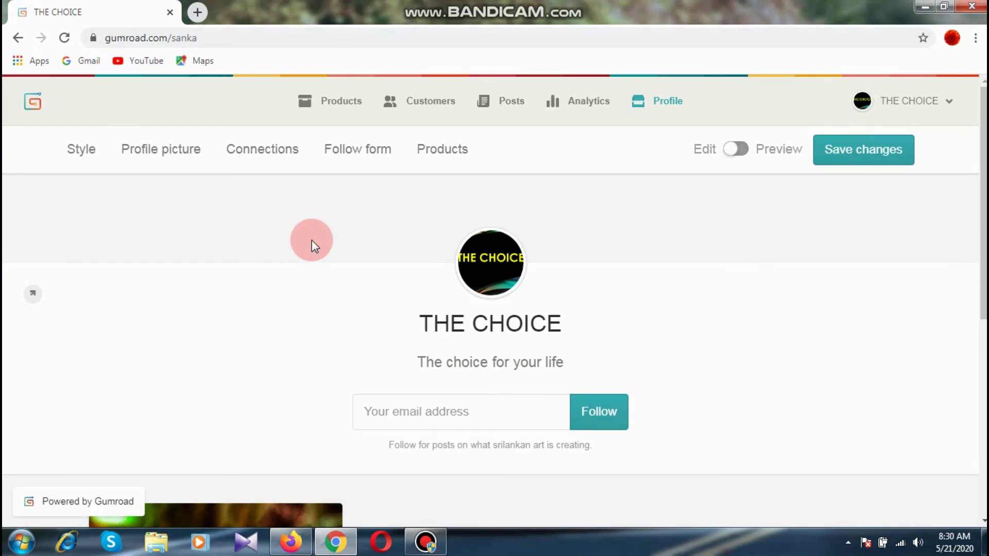